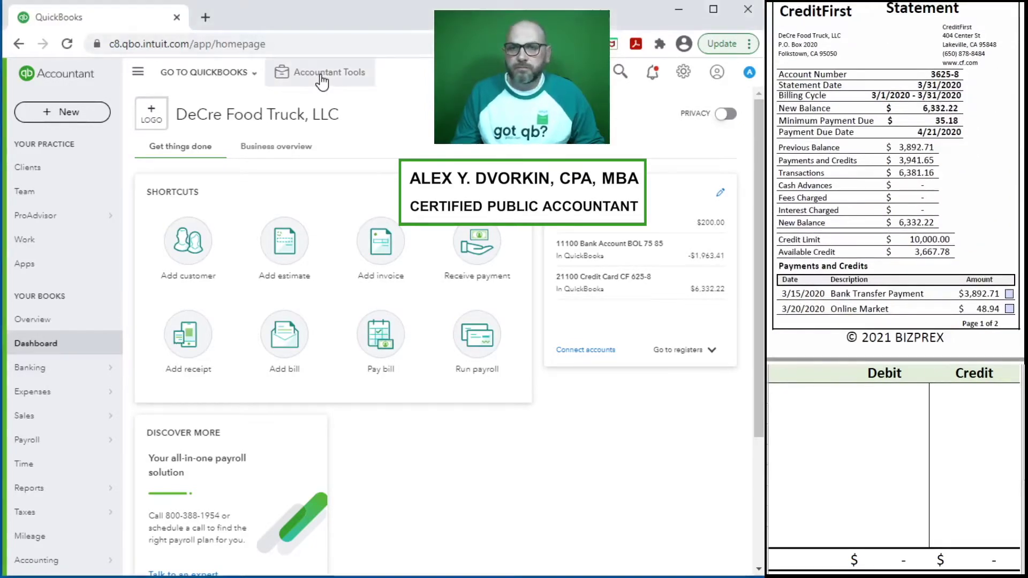
- Open the account reconciliation page and choose the CreditFirst credit card account as the account to reconcile
left_click(321, 75)
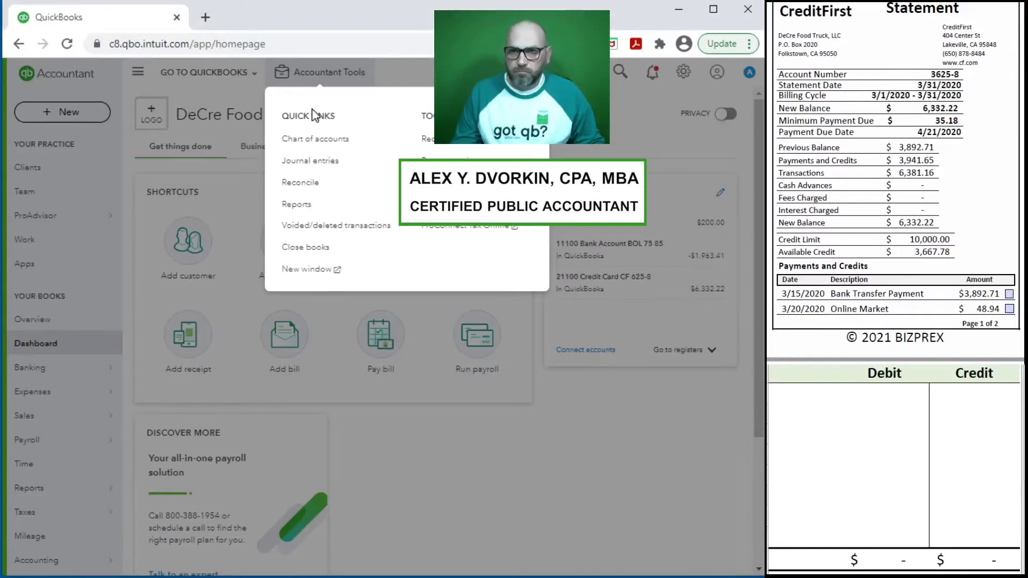
left_click(311, 182)
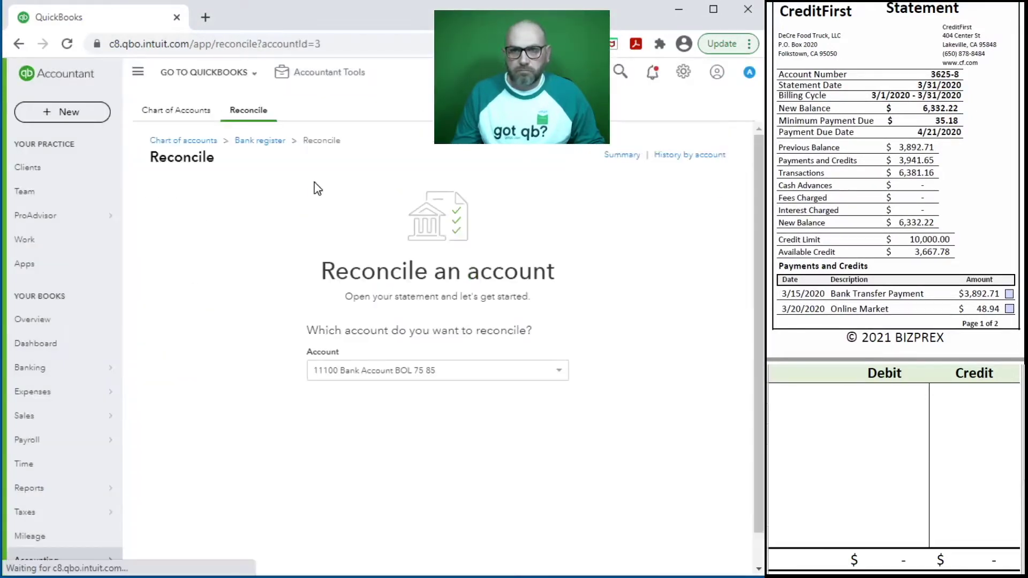
left_click(515, 366)
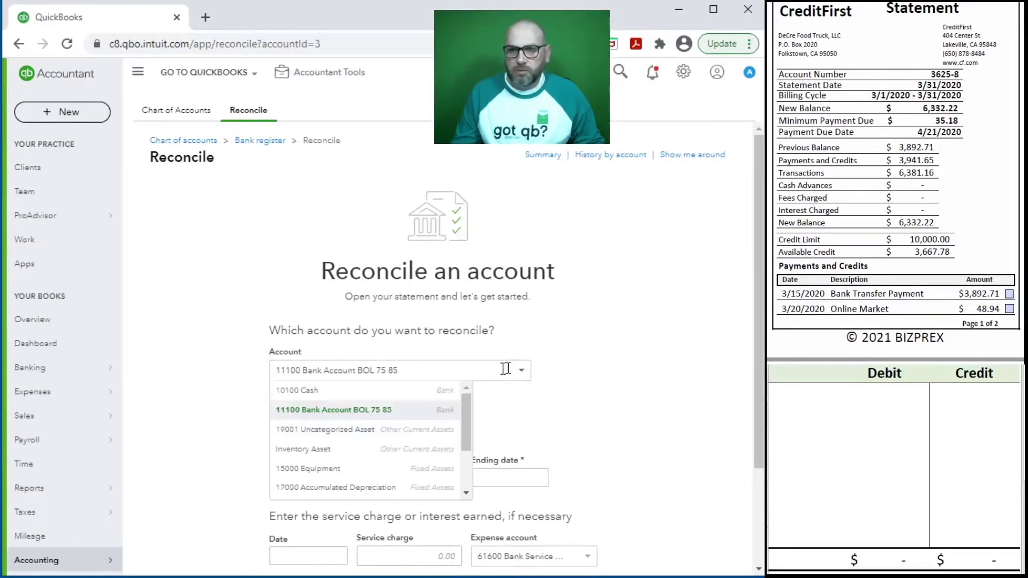
scroll(393, 431, "down", 2)
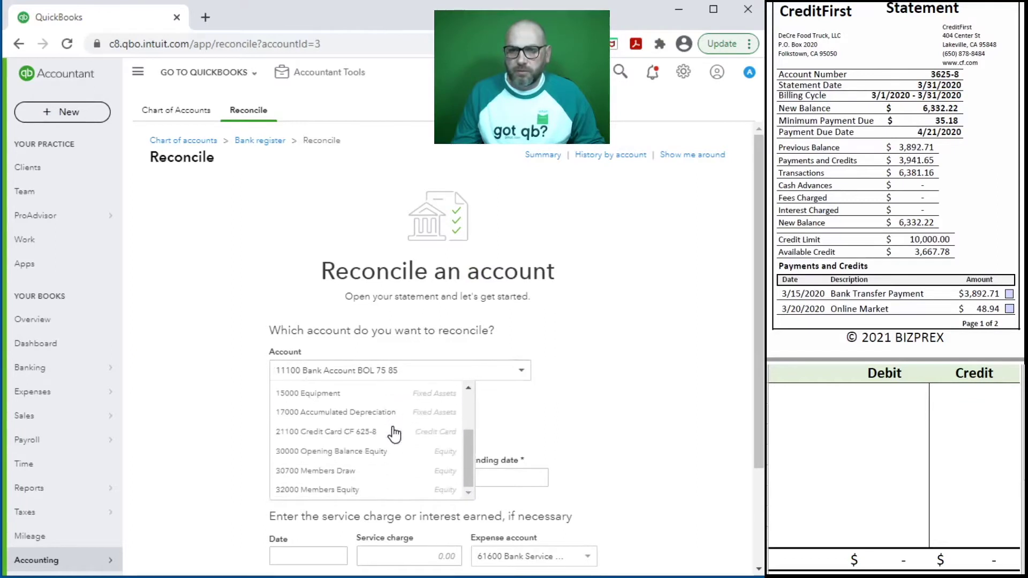
left_click(327, 431)
- Set the ending balance to 6,332.22 and the ending date to 03/31/2020 for the credit card reconciliation
left_click(407, 478)
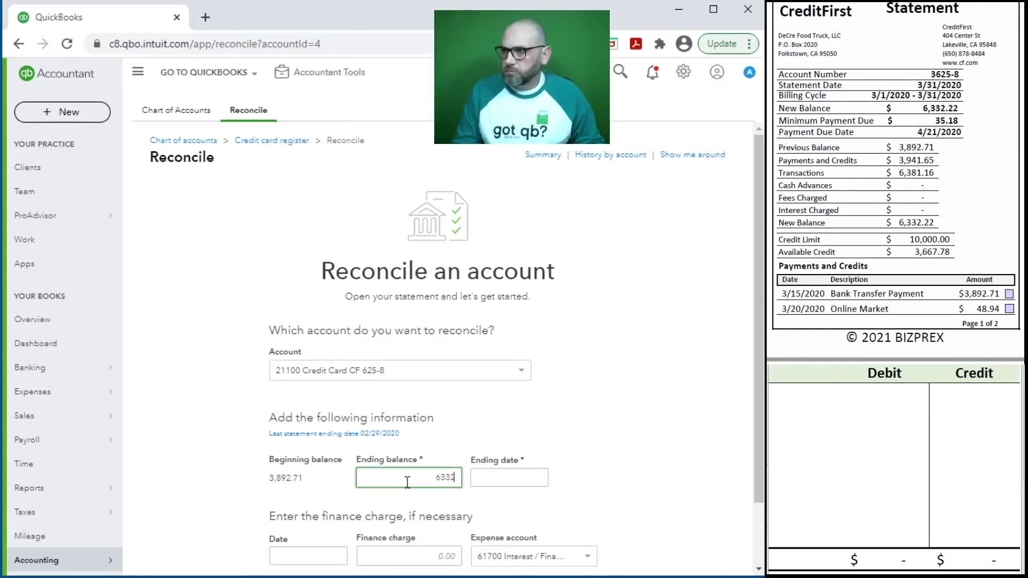
left_click(515, 476)
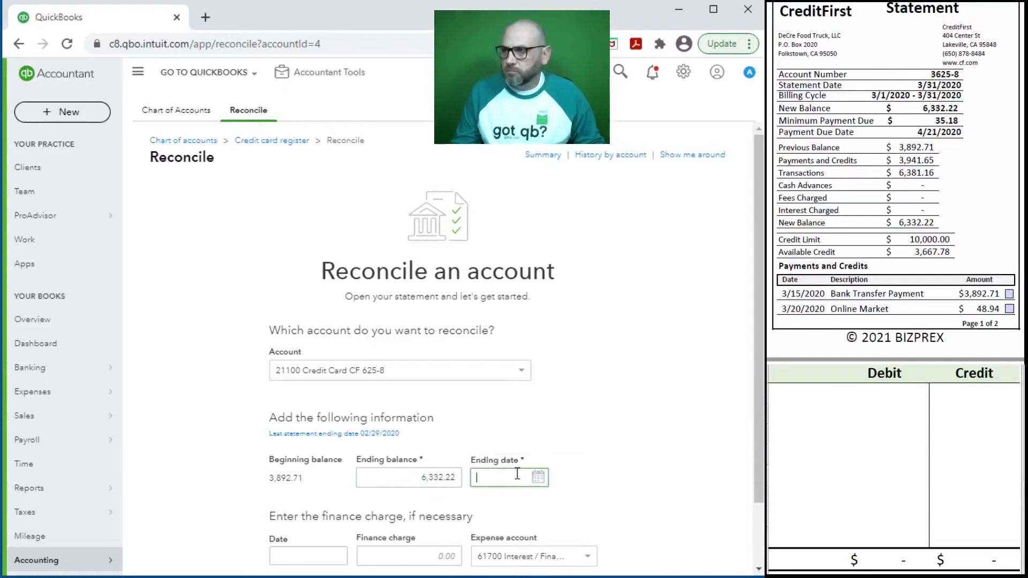
type("3/31/2020")
key("Tab")
- Check the CreditFirst statement for service fees and interest charges, and start reconciling with the finance charge left blank
scroll(399, 407, "down", 1)
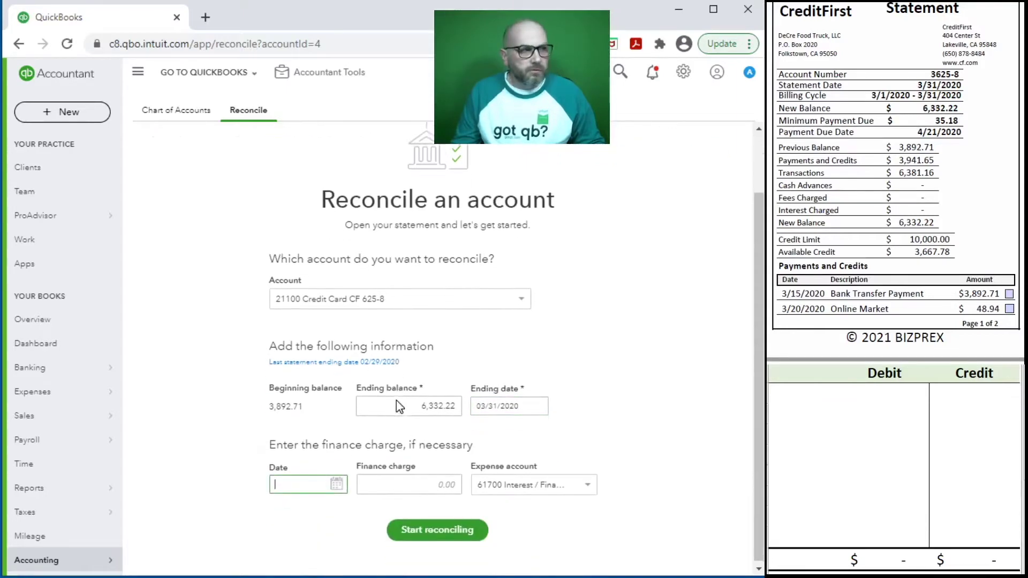
scroll(867, 229, "down", 8)
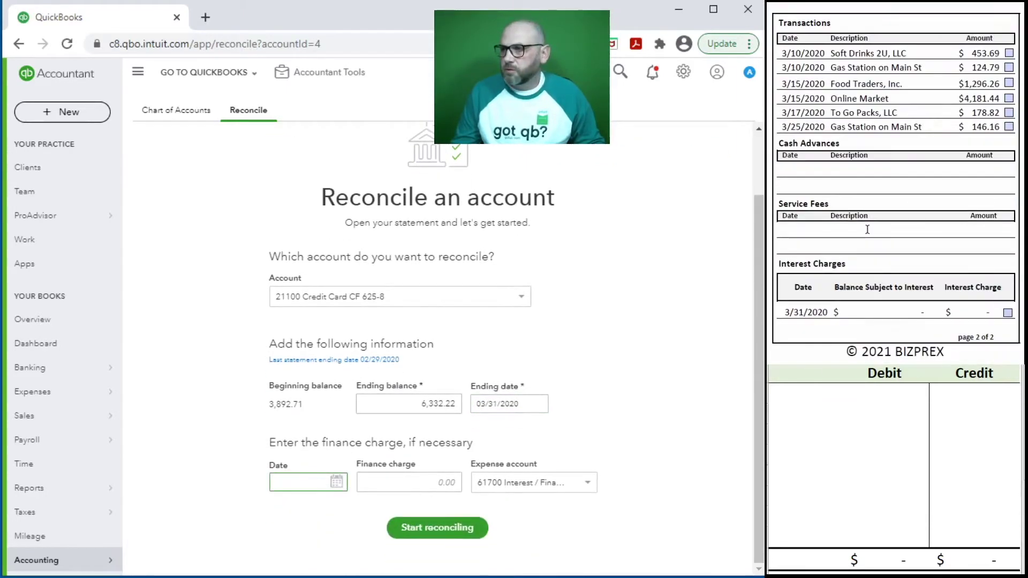
scroll(867, 229, "up", 1)
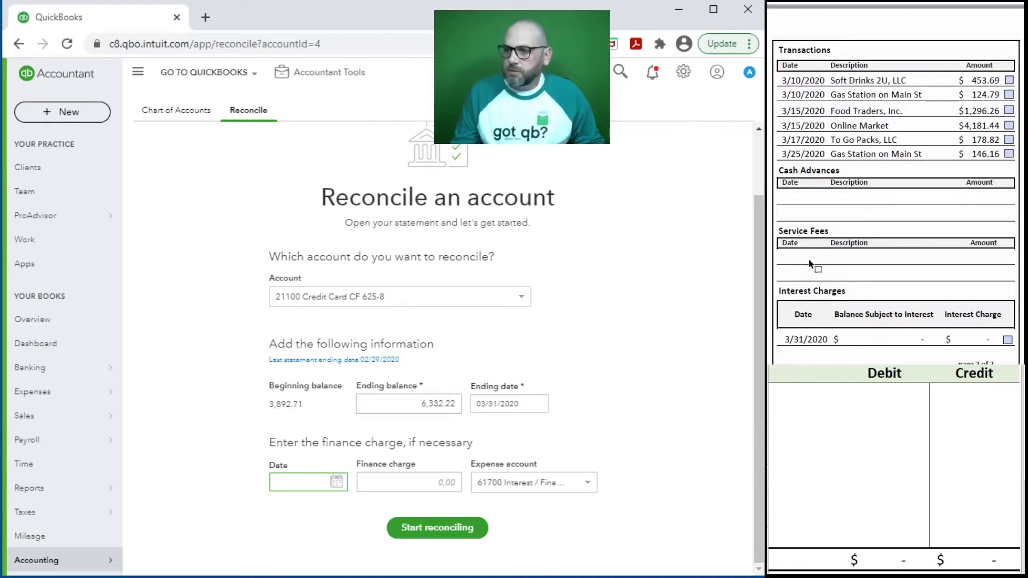
scroll(869, 291, "up", 10)
scroll(870, 304, "up", 3)
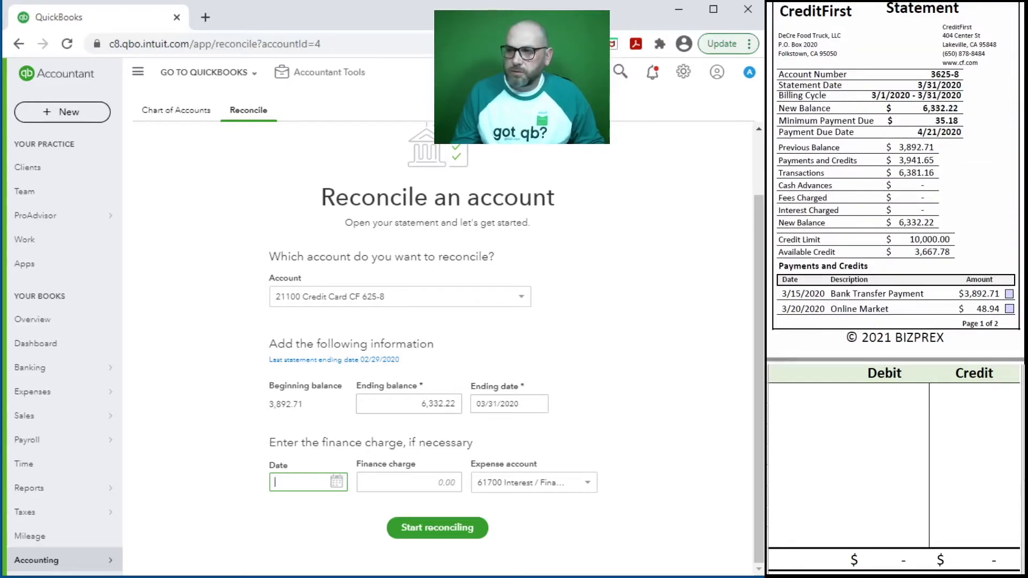
left_click(434, 530)
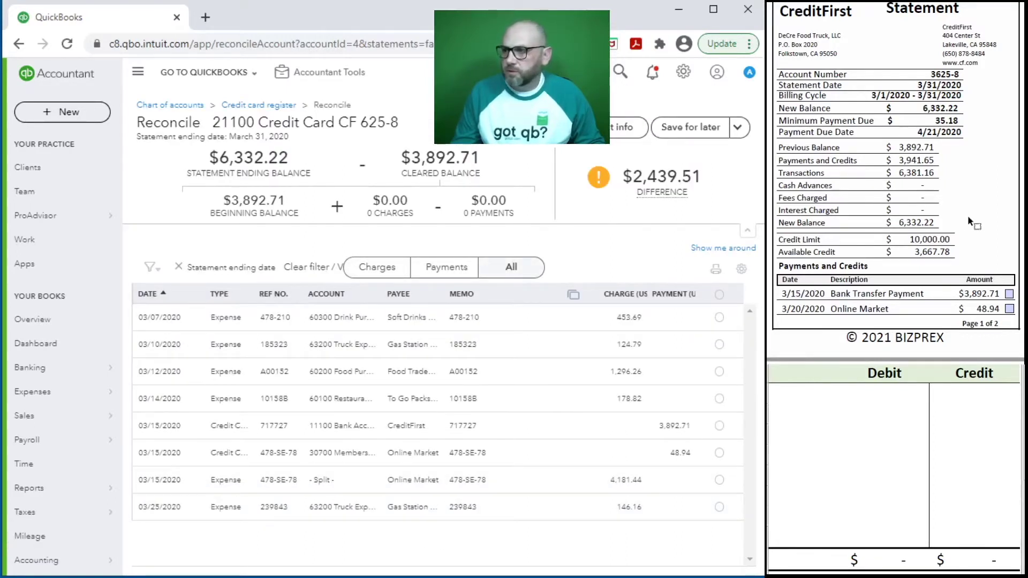
- Mark the 48.94 Online Market credit and the 3,892.71 bank transfer payment as cleared on the statement and in the reconciliation
left_click(1009, 310)
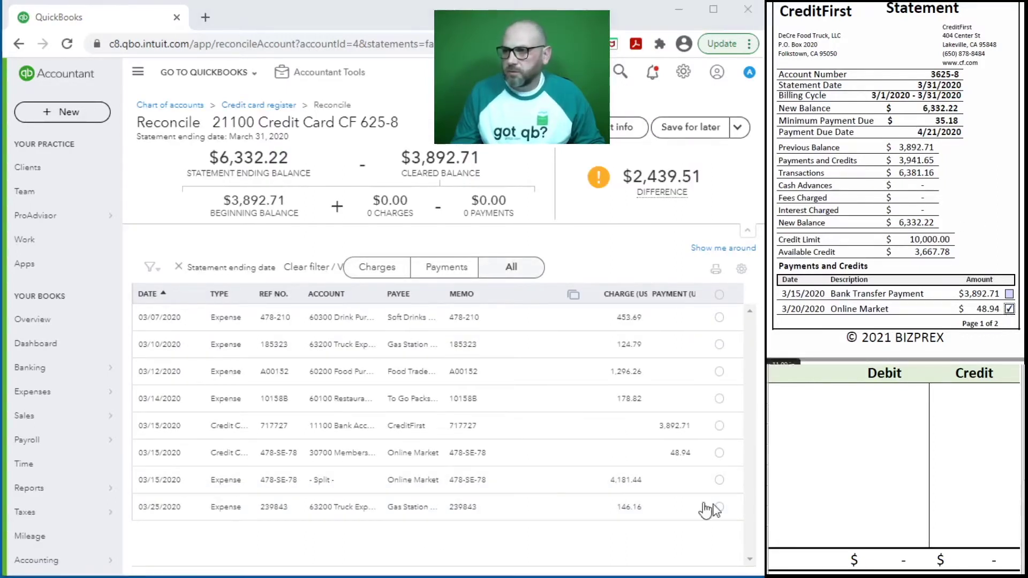
left_click(720, 452)
left_click(1009, 293)
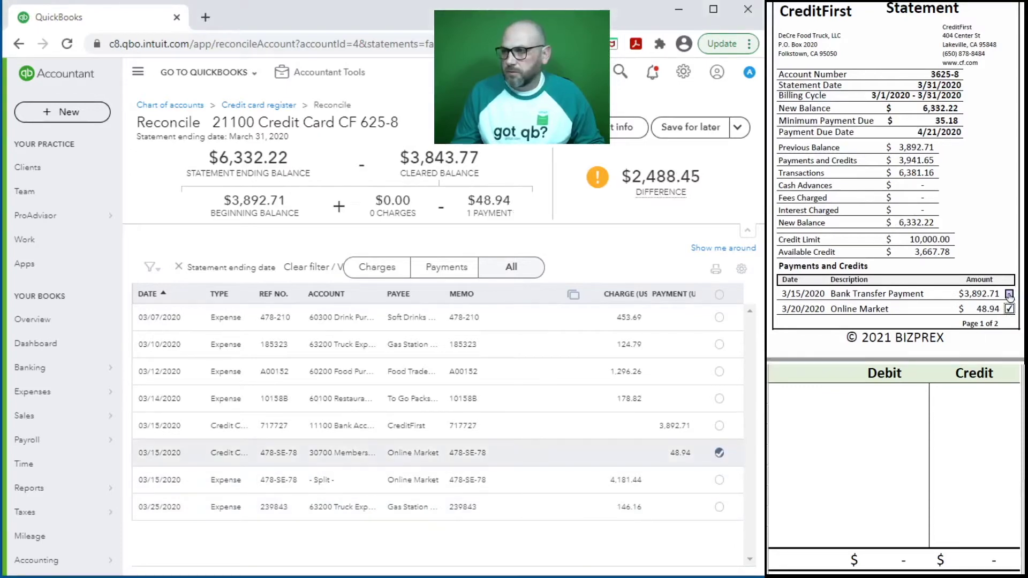
left_click(719, 425)
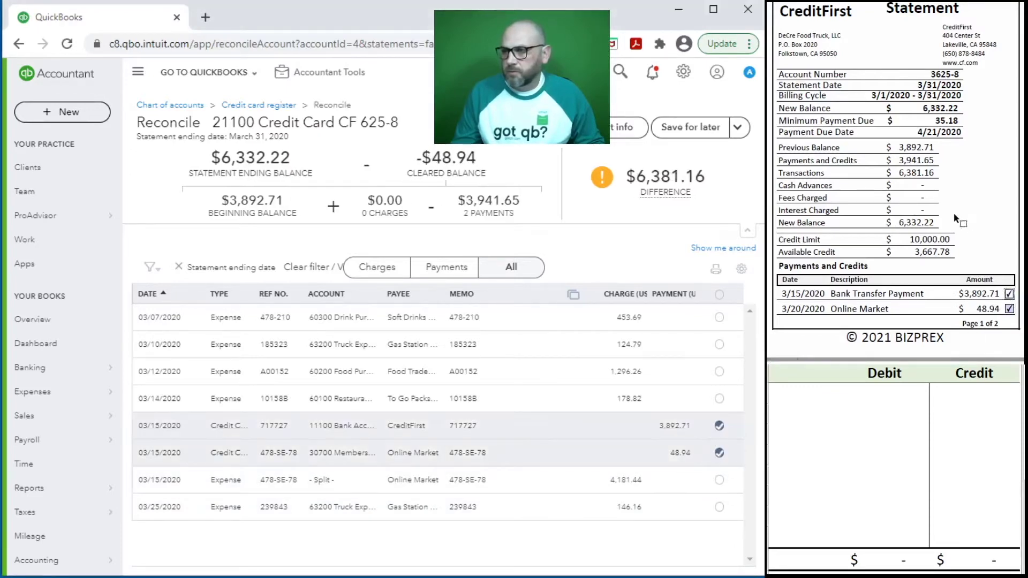
- Tick off the statement's interest charge line, and clear the 453.69 Soft Drinks 2U and 124.79 Gas Station charges in both records
scroll(918, 217, "down", 10)
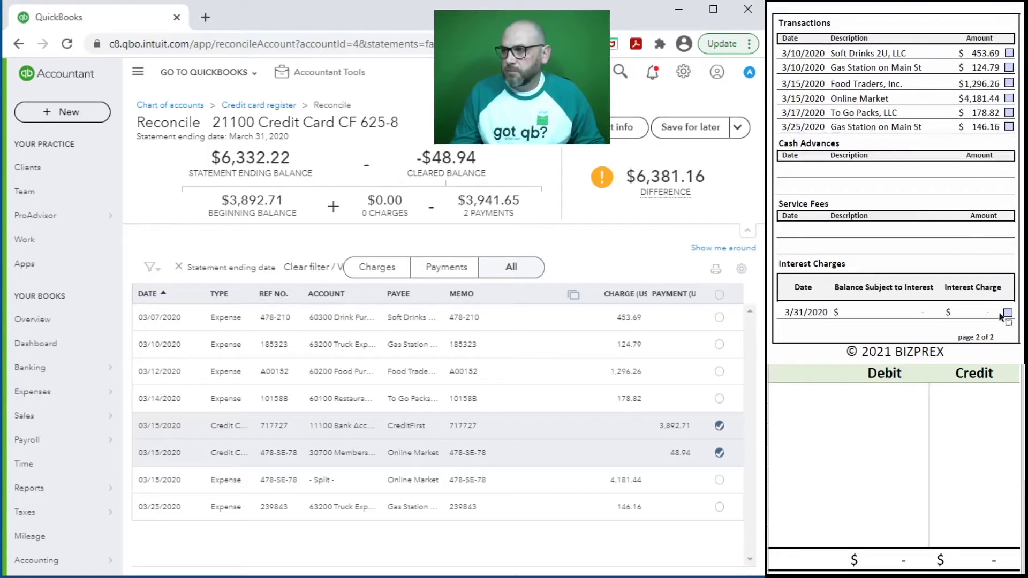
left_click(1007, 314)
left_click(1009, 53)
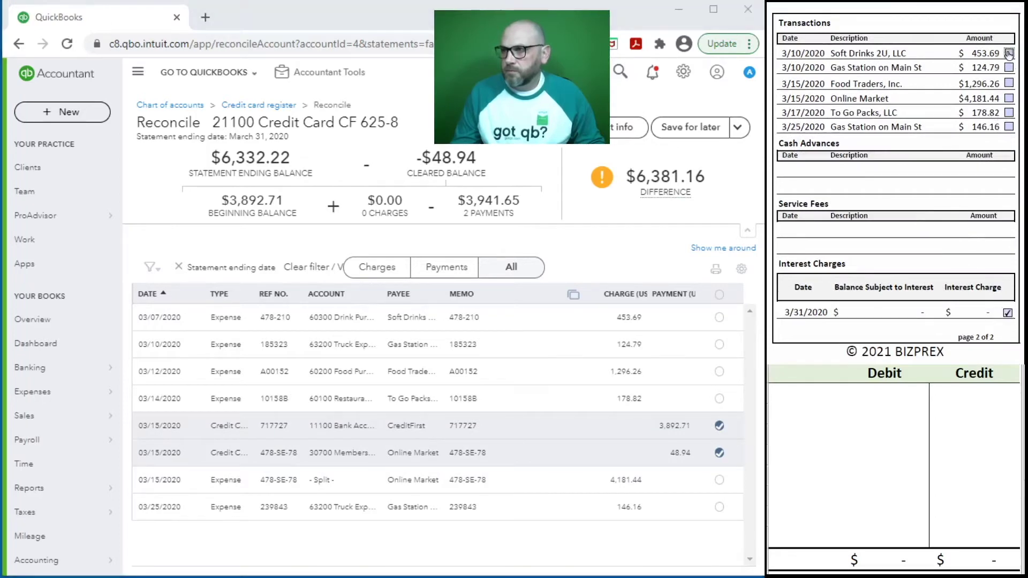
left_click(719, 317)
left_click(1009, 66)
left_click(719, 344)
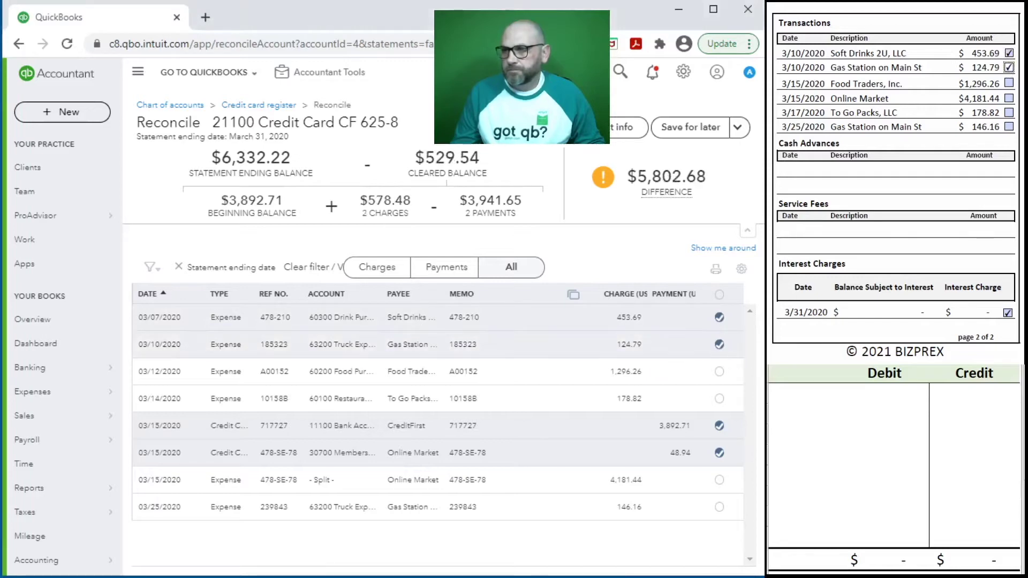
- Clear the 1,296.26 Food Traders, 178.82 To Go Packs and 4,181.44 Online Market charges on the statement and in the reconciliation
left_click(1009, 83)
left_click(719, 371)
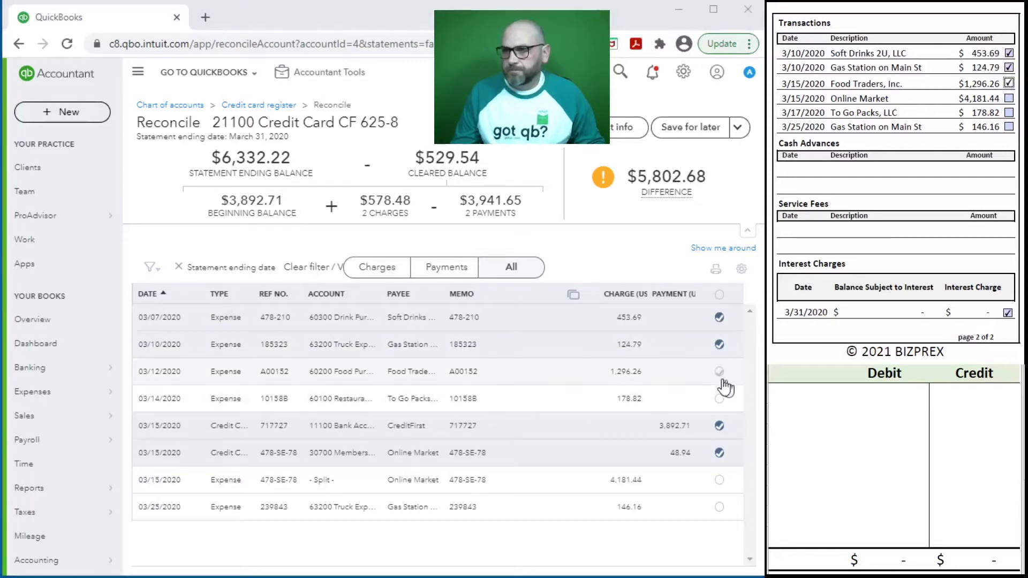
left_click(1009, 112)
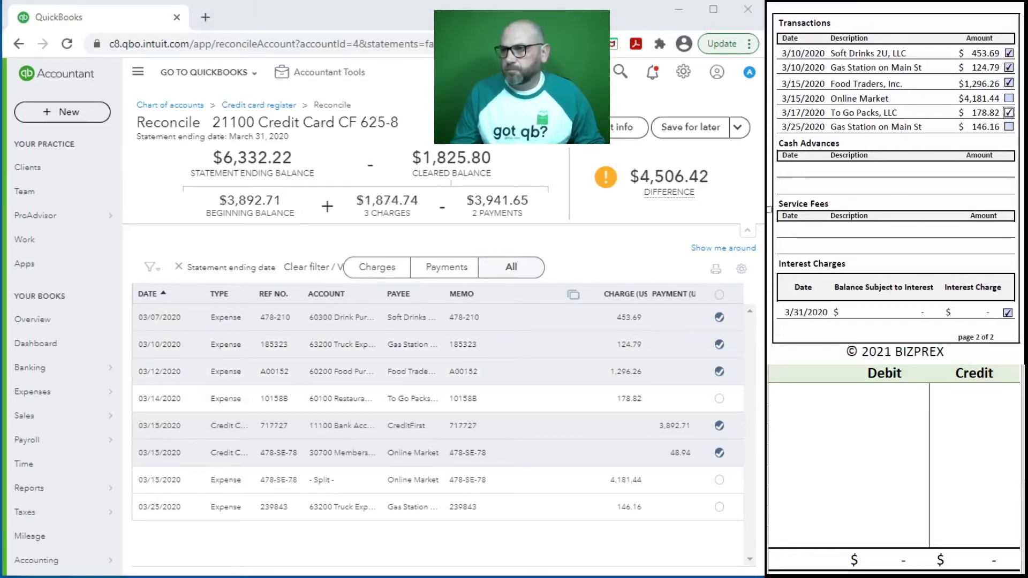
left_click(719, 398)
left_click(1008, 98)
left_click(719, 480)
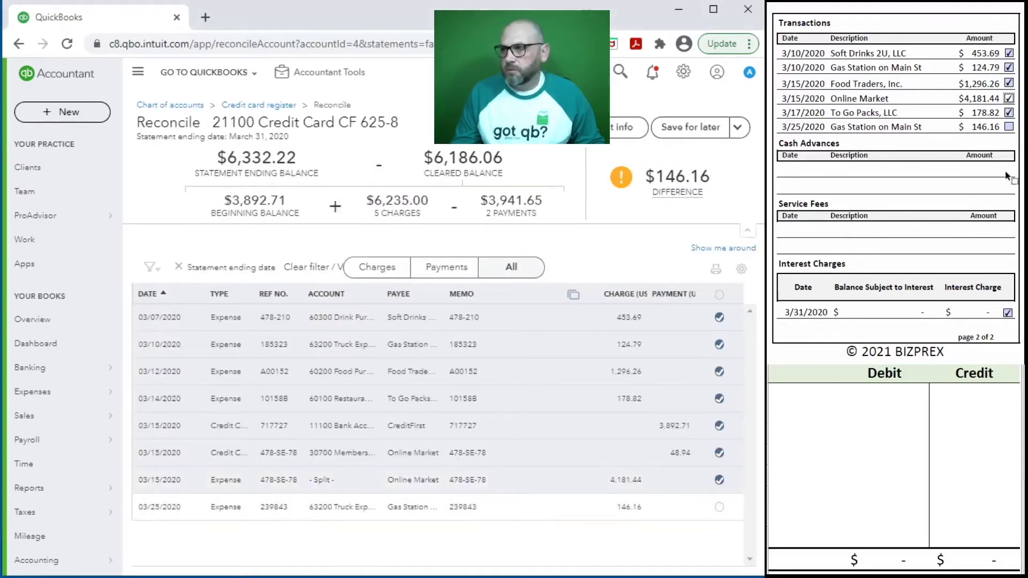
- Clear the 146.16 Gas Station charge in both records and finish the reconciliation without paying or entering a bill
left_click(1008, 129)
left_click(719, 507)
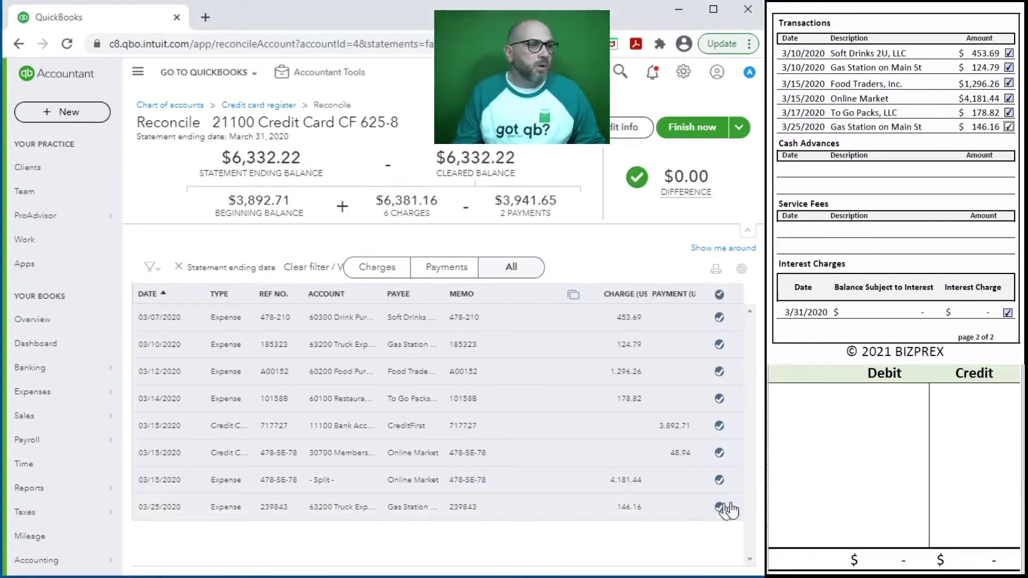
left_click(685, 132)
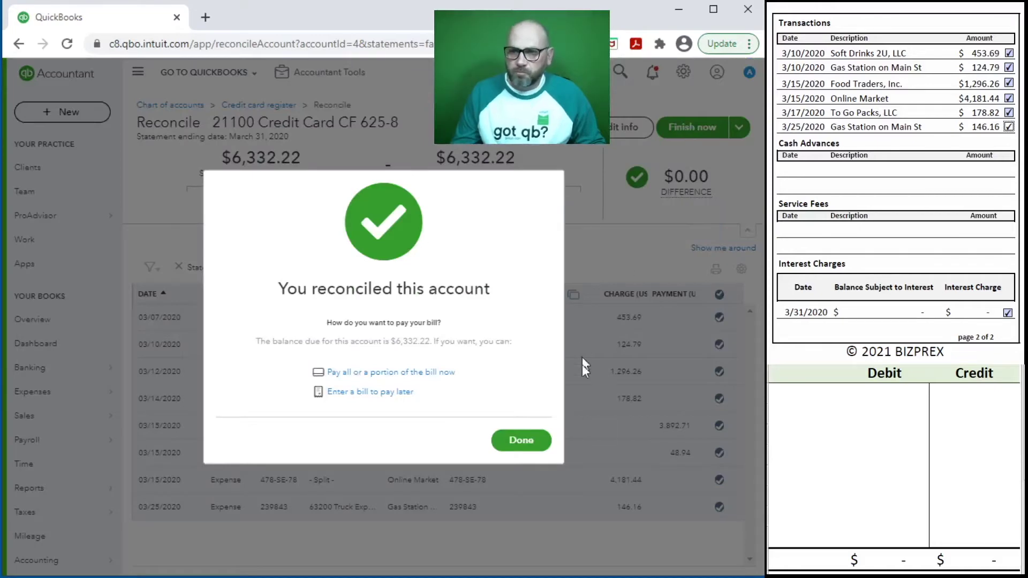
left_click(519, 443)
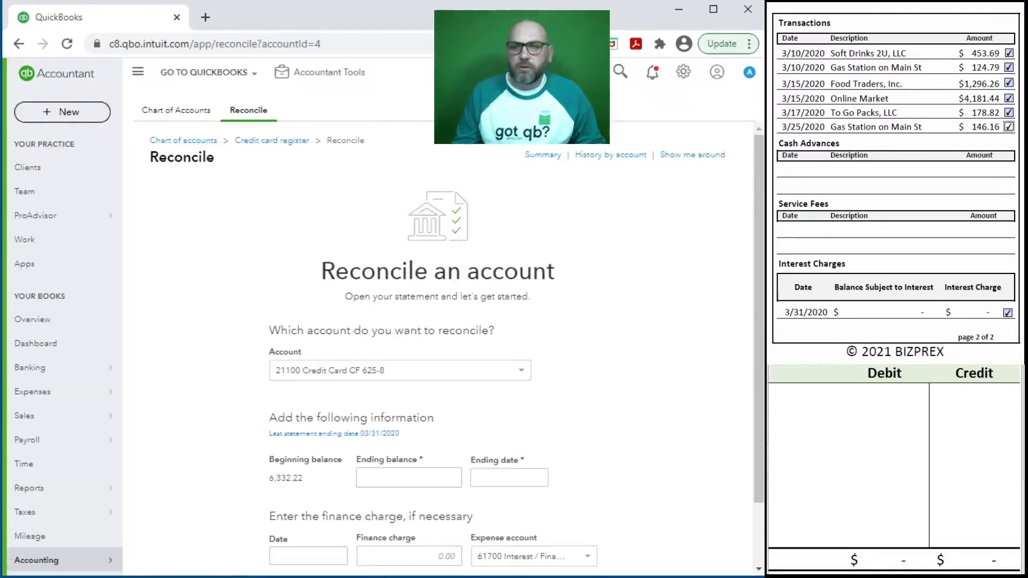
- Open the credit card's 03/31/2020 reconciliation report from the reconciliation summary and compare its totals and cleared items with the statement
left_click(537, 156)
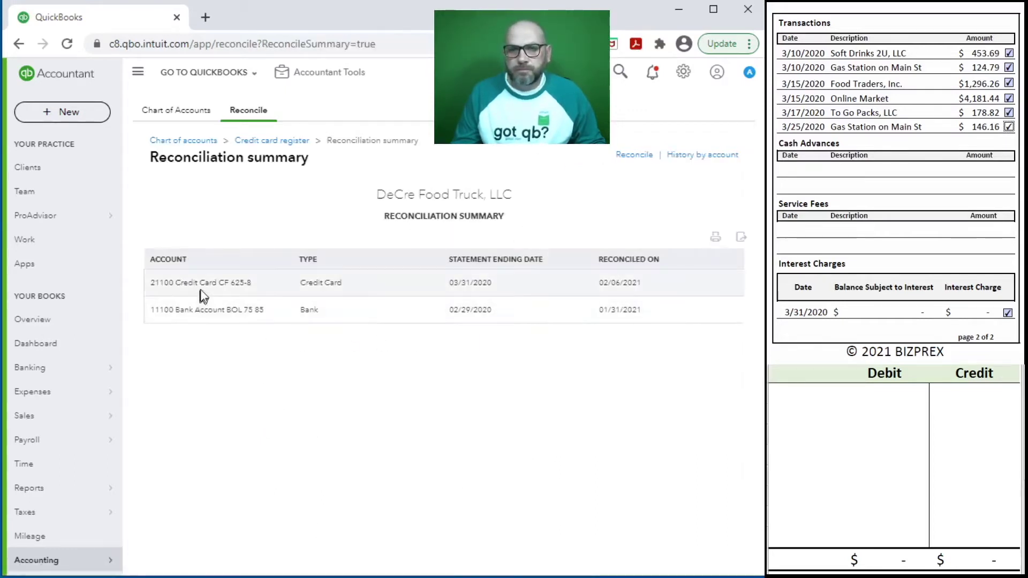
left_click(208, 292)
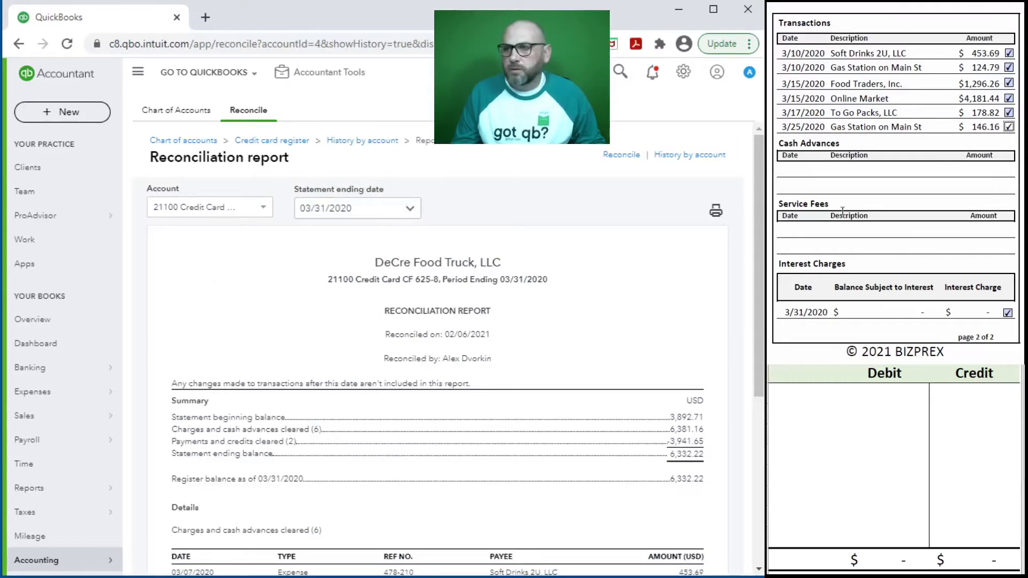
scroll(871, 162, "up", 10)
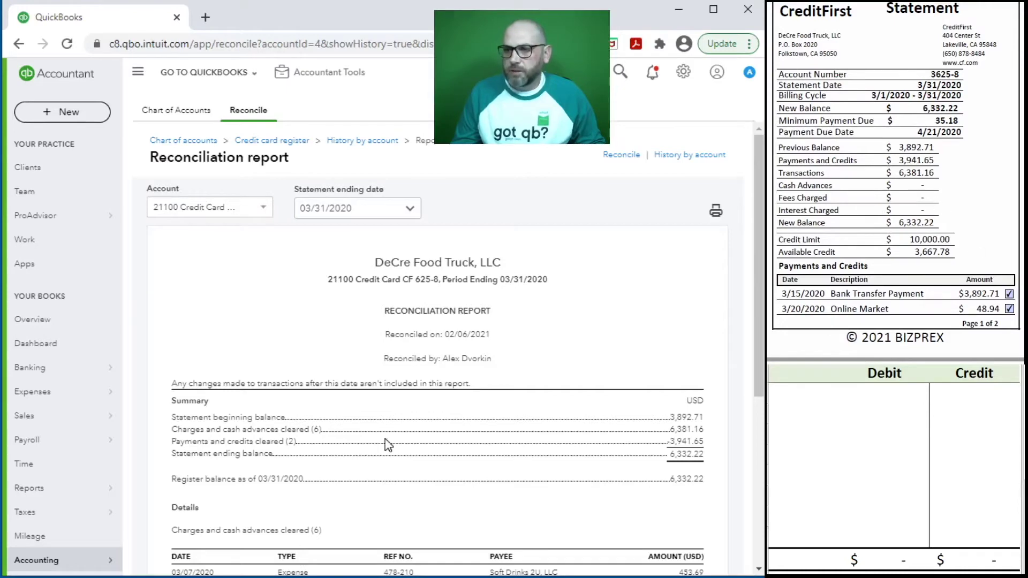
scroll(386, 443, "down", 5)
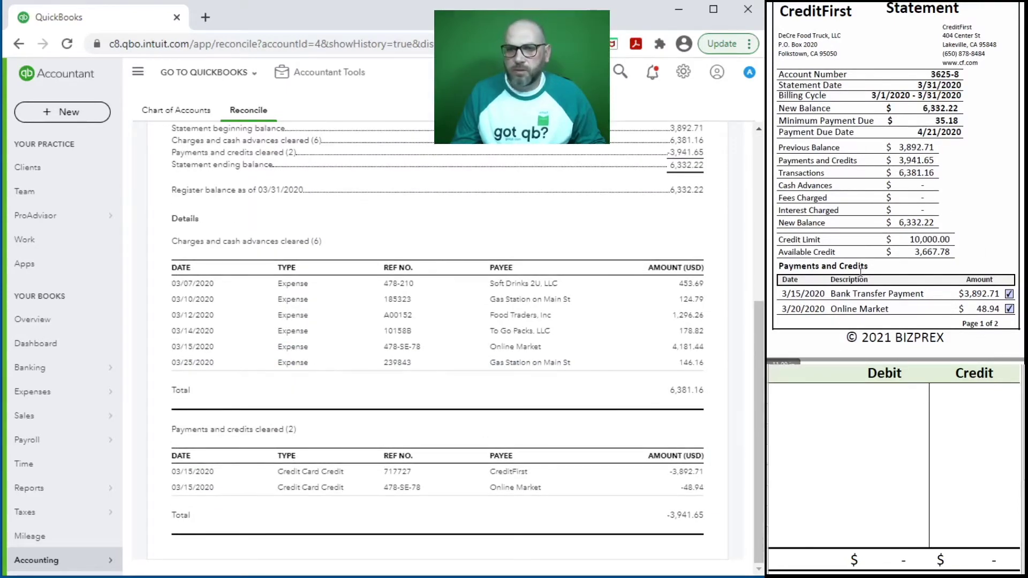
scroll(903, 297, "down", 5)
scroll(903, 297, "down", 3)
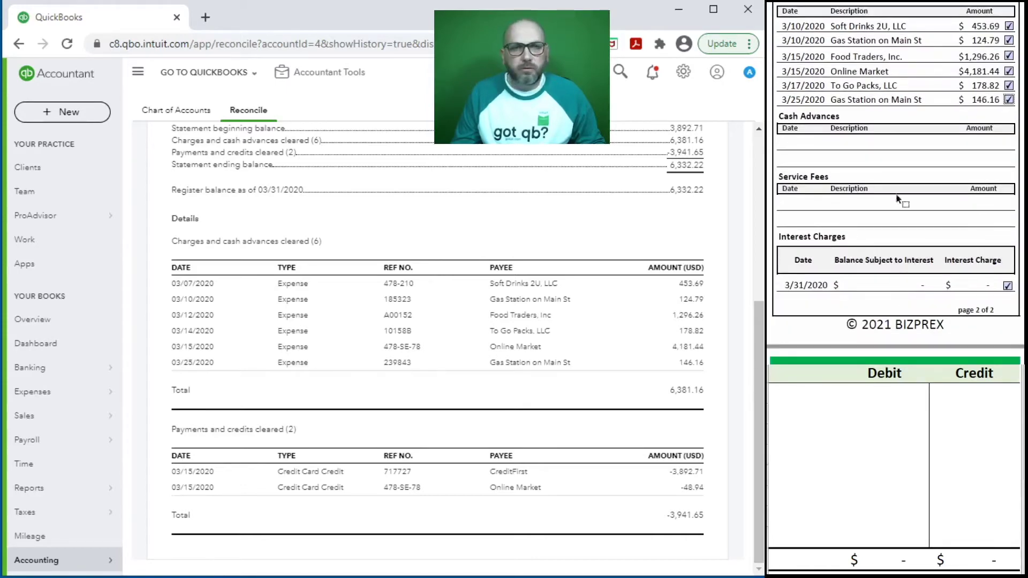
scroll(407, 310, "up", 5)
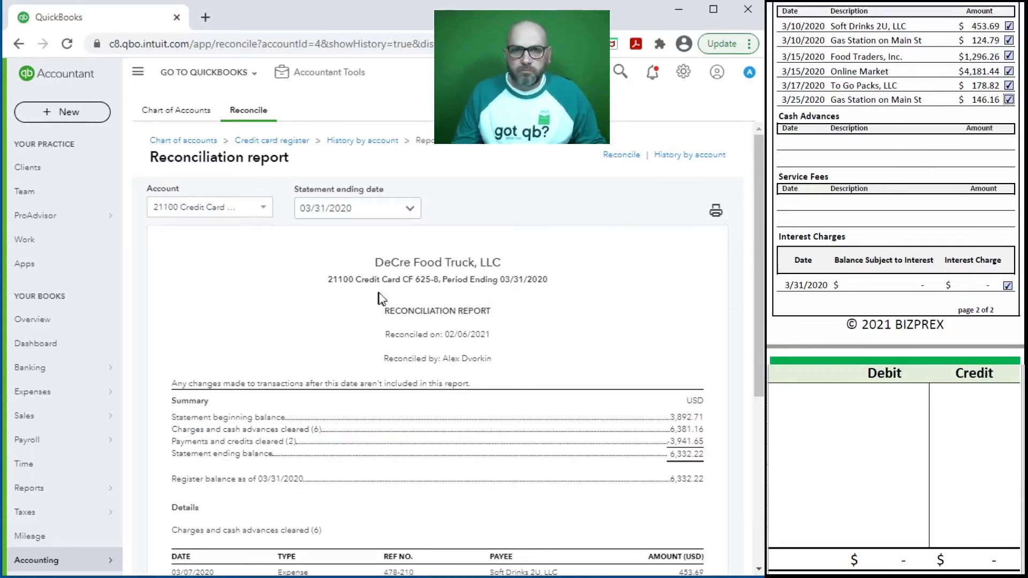
- Return to the dashboard and bring up the Bank of Lakes statement dated 3/31/2020
left_click(39, 351)
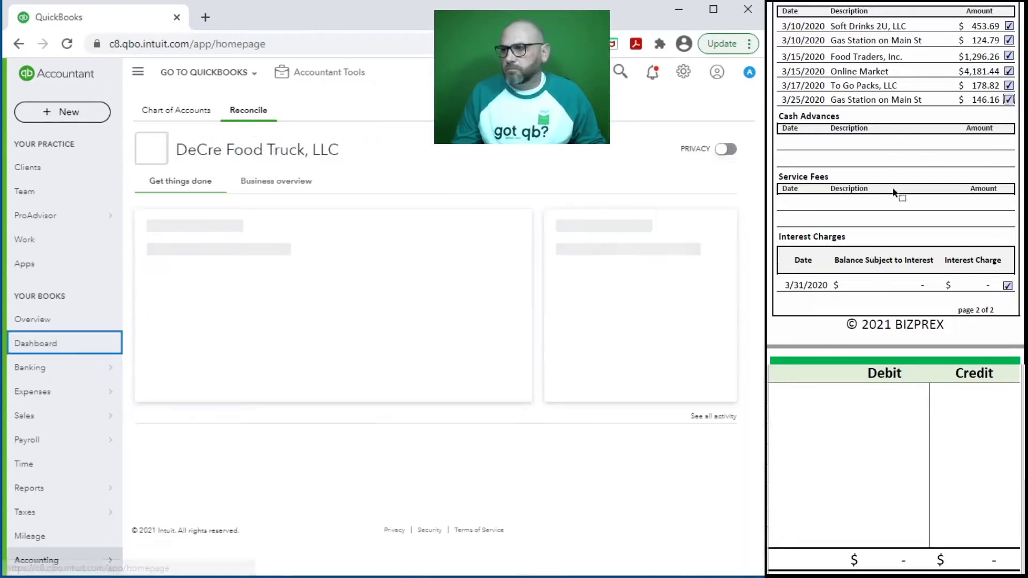
scroll(895, 193, "down", 5)
scroll(897, 194, "down", 1)
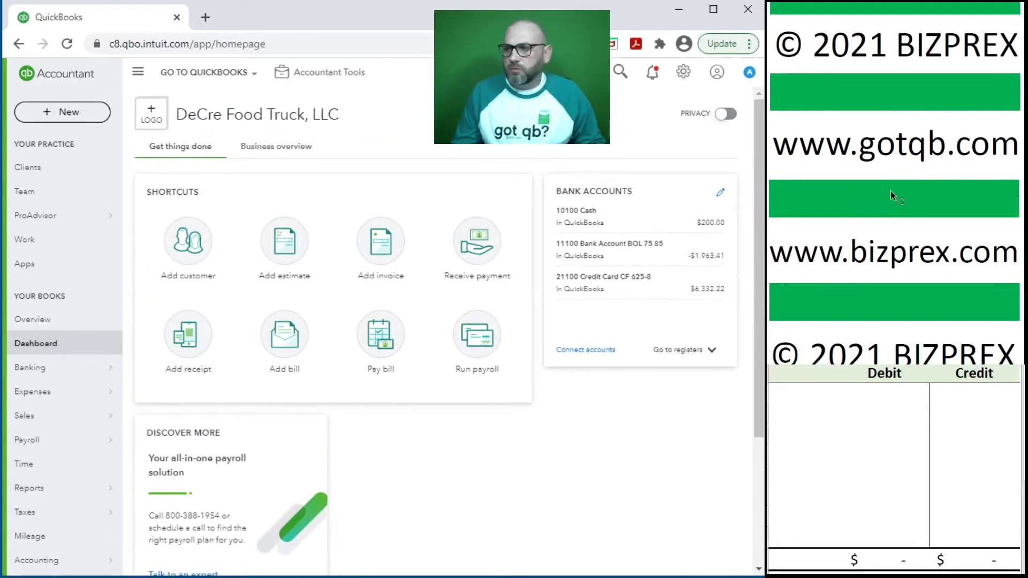
scroll(891, 190, "down", 10)
scroll(890, 191, "down", 2)
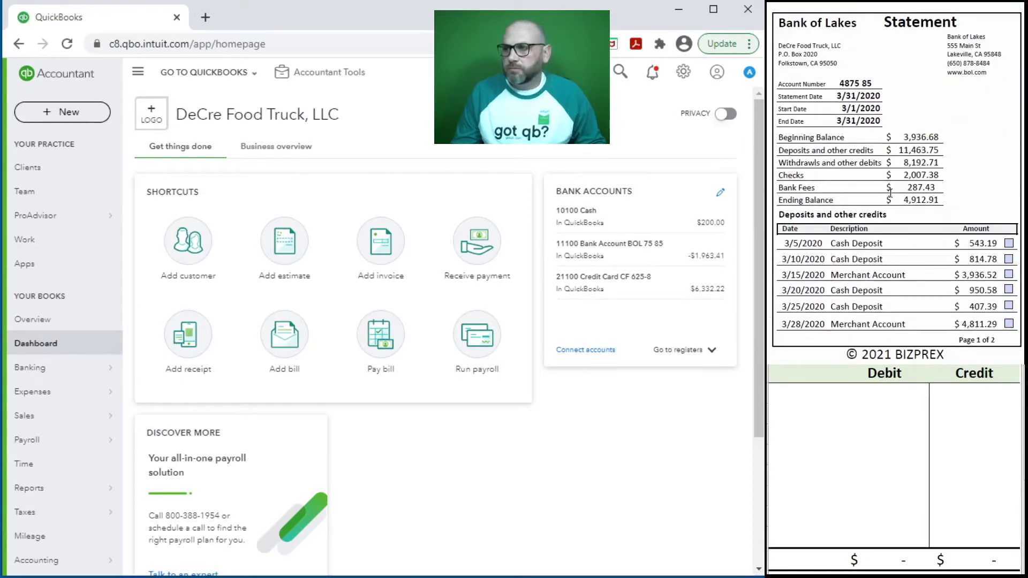
- Open the account reconciliation page and choose the Bank Account BOL as the account to reconcile
left_click(320, 73)
left_click(310, 184)
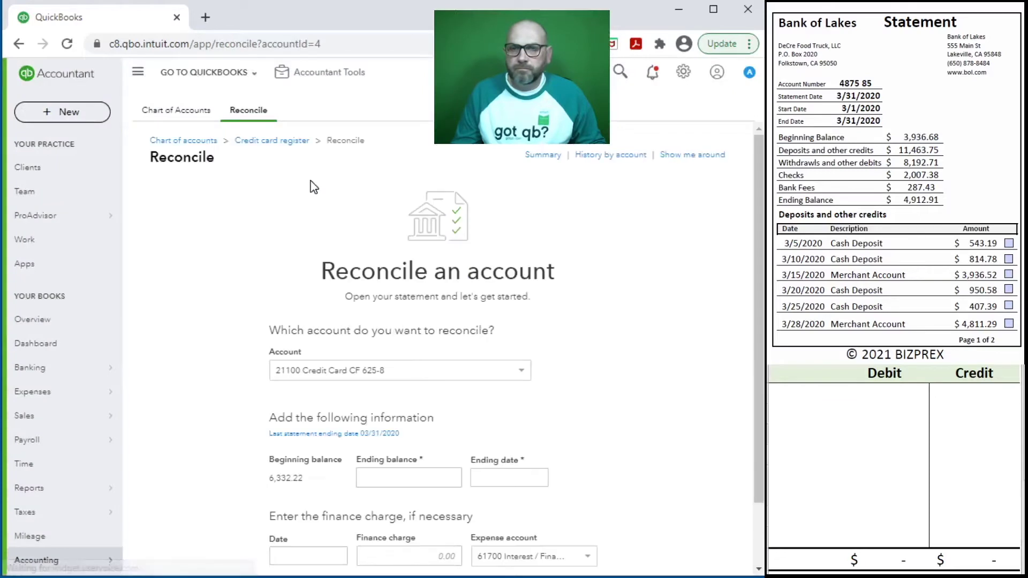
left_click(432, 369)
scroll(396, 423, "up", 3)
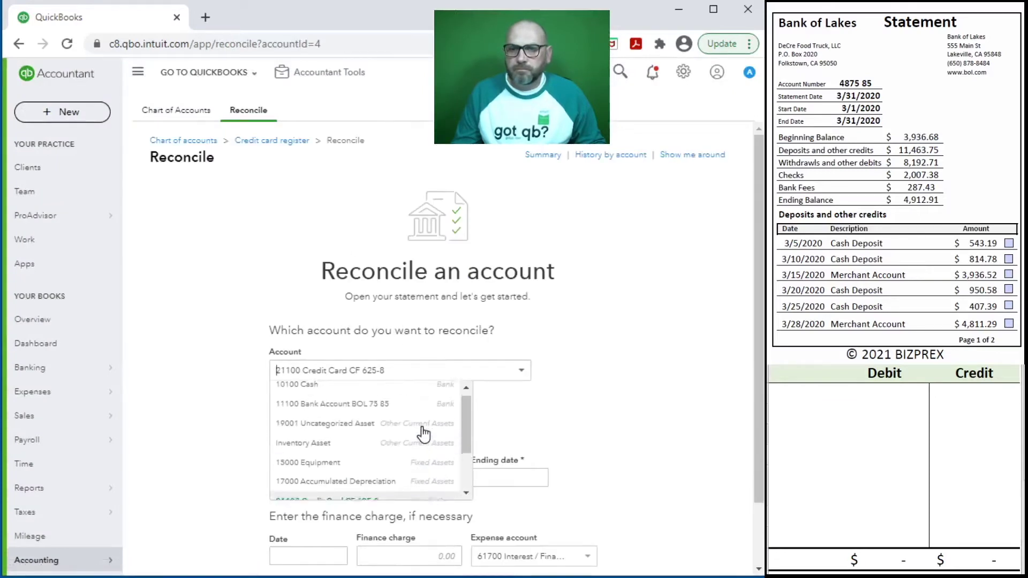
left_click(395, 413)
- Set the bank account reconciliation's ending balance to 4,912.91 and its ending date to 03/31/2020
left_click(408, 483)
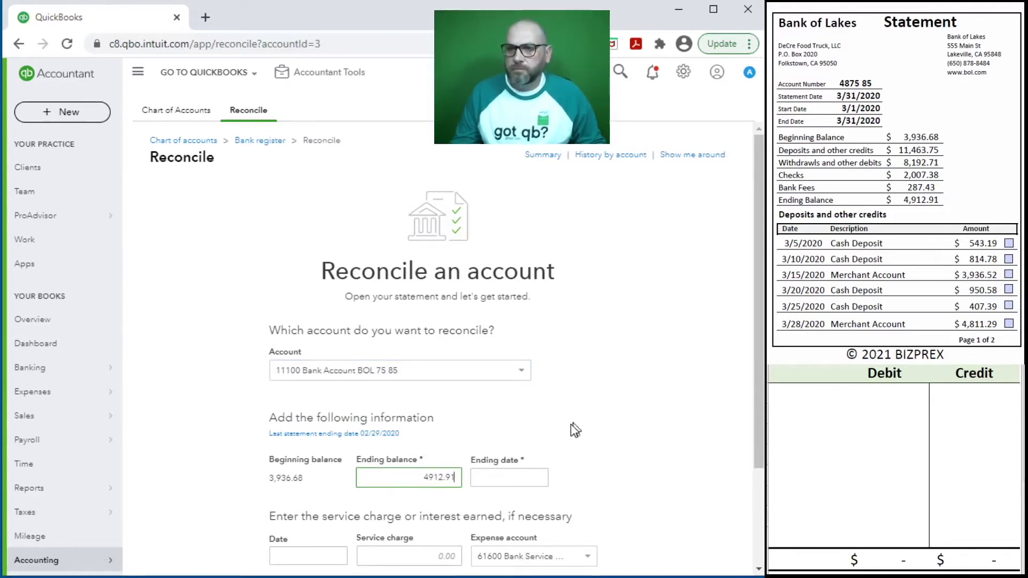
left_click(510, 474)
type("3/31/20")
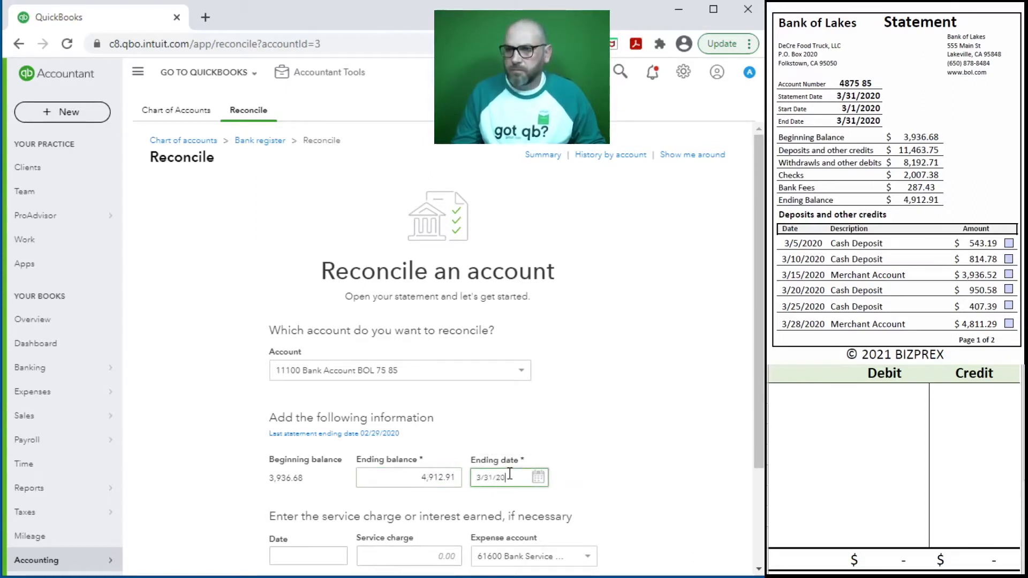
type("20")
- Enter the statement's monthly service fee as a 25.00 service charge dated 03/28/2020, leaving 61600 Bank Service as the expense account
left_click(289, 556)
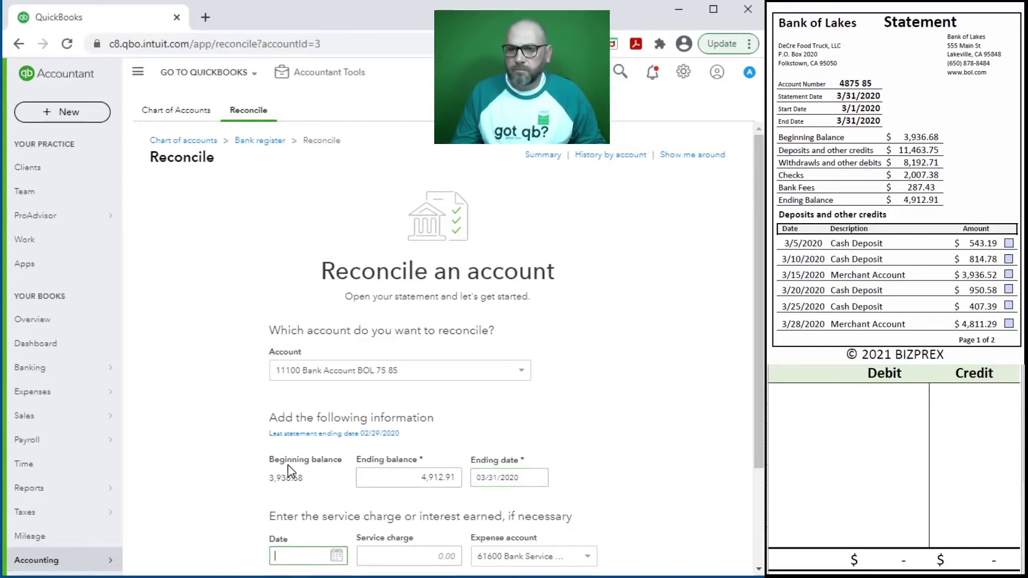
scroll(701, 410, "down", 3)
scroll(786, 198, "down", 6)
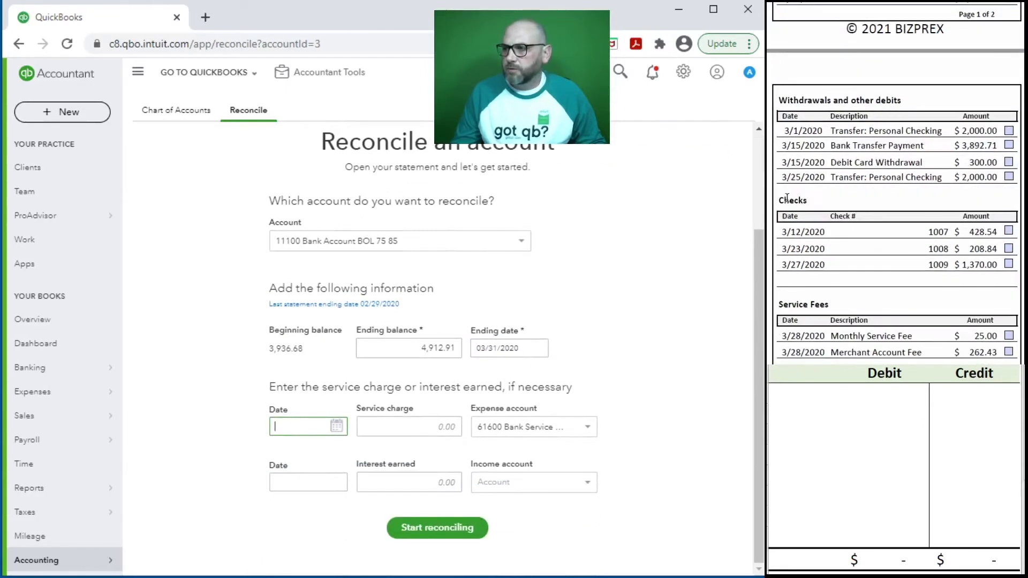
scroll(786, 199, "down", 1)
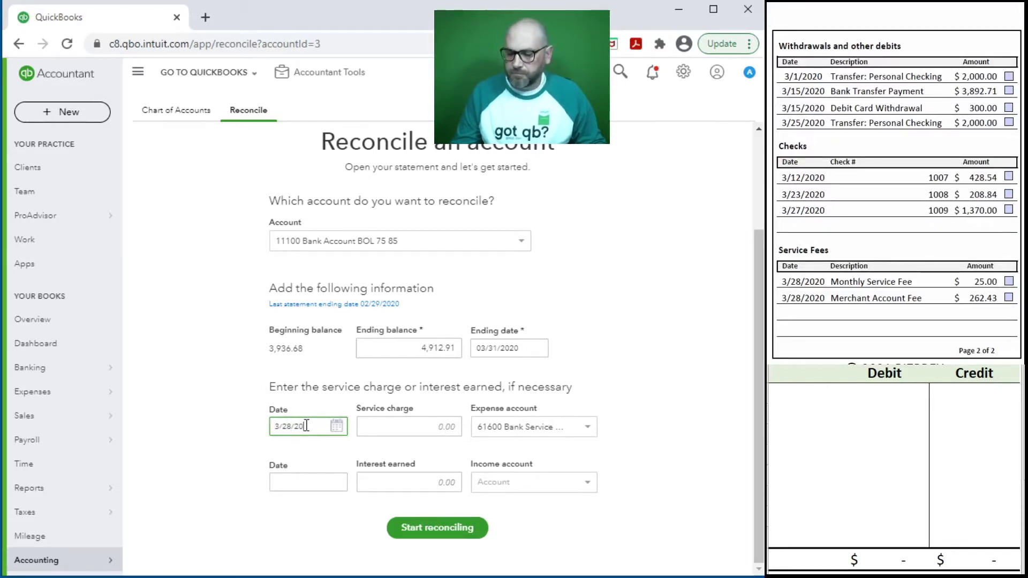
left_click(378, 423)
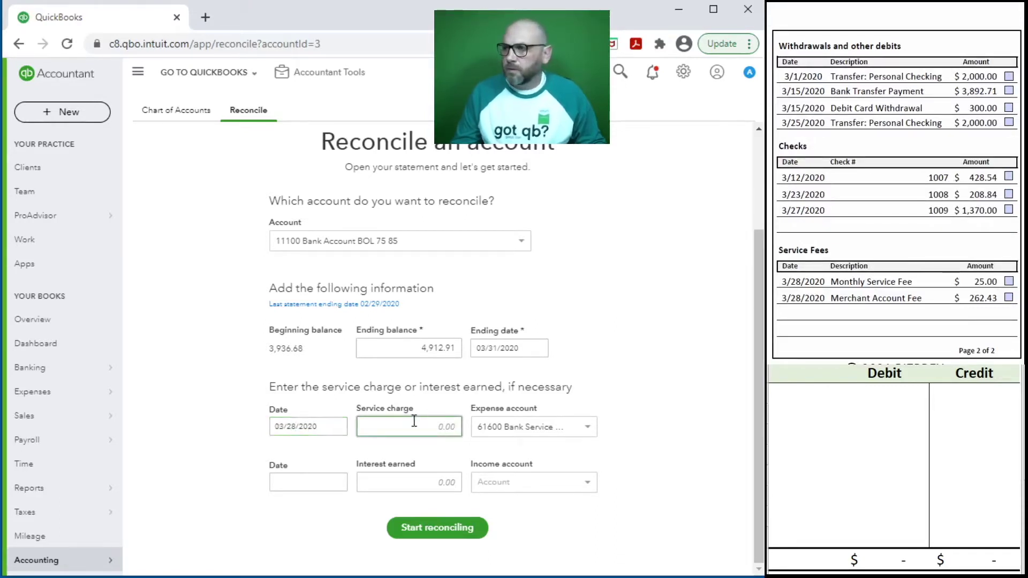
type("25")
key("Tab")
- Write the service charge entry in the debit/credit worksheet: debit 61600 for 25.00 and credit 11100 for 25.00
left_click(817, 396)
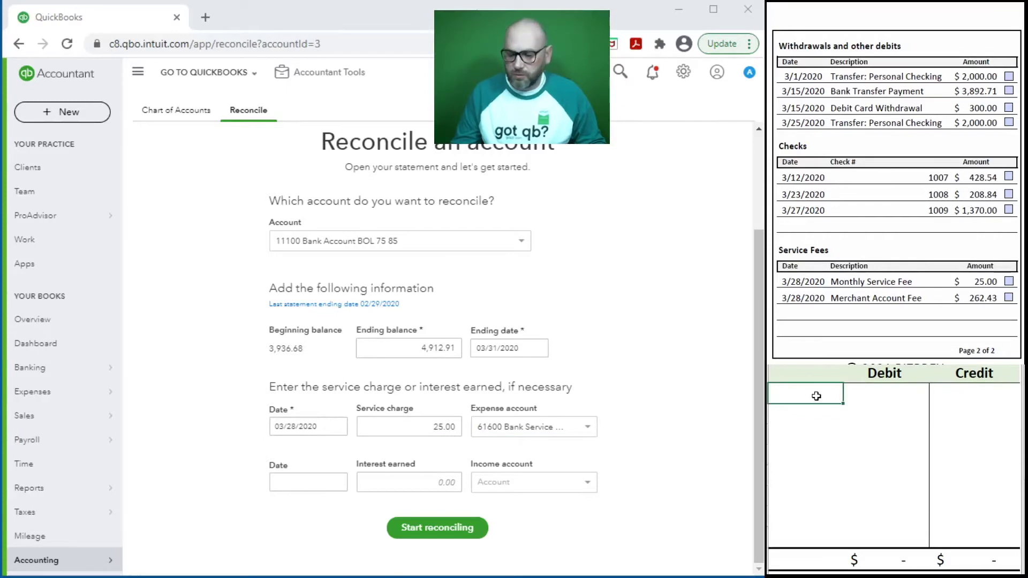
type("61600")
key("Tab")
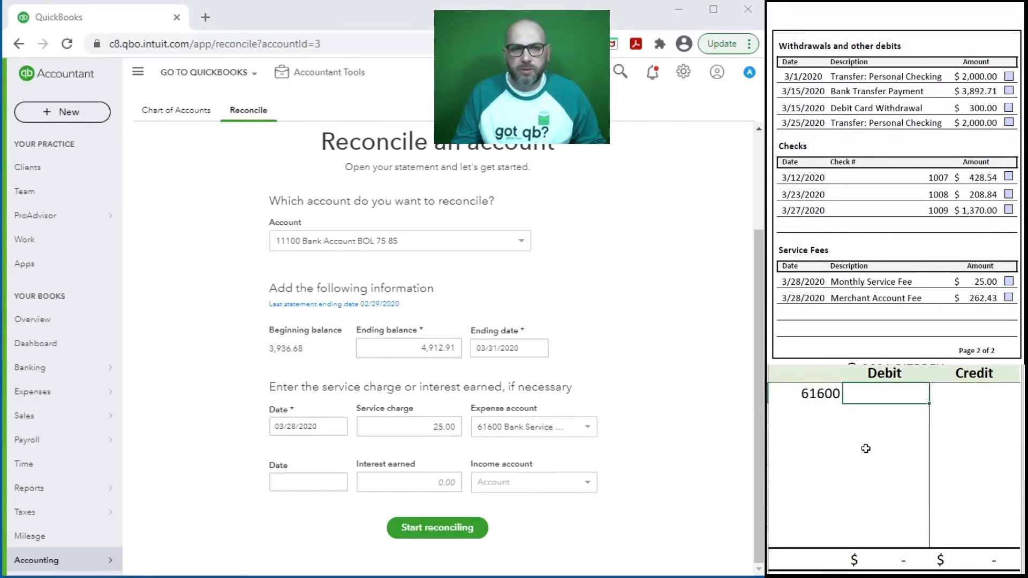
type("25")
key("Return")
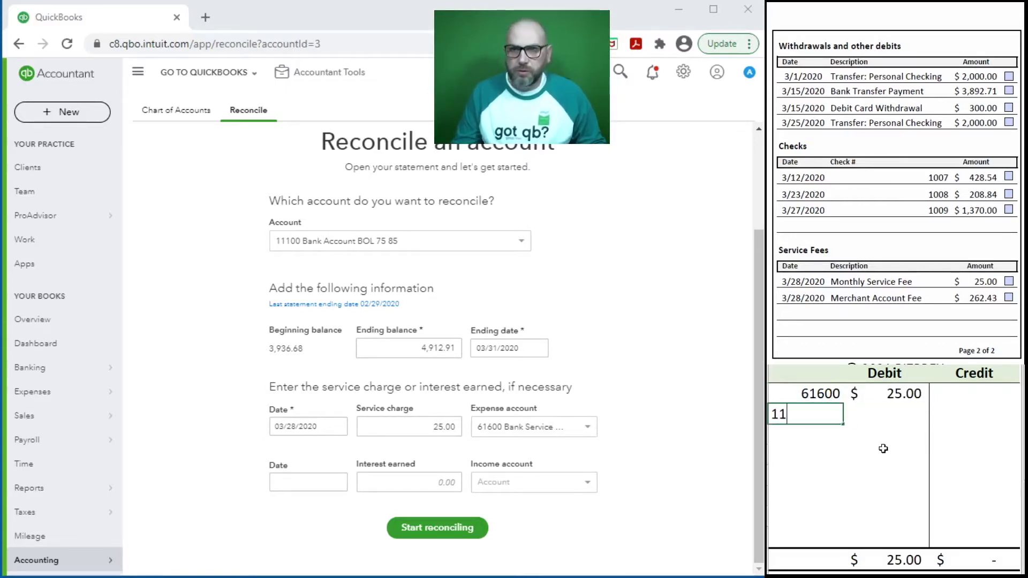
type("11100")
key("Tab")
key("Tab")
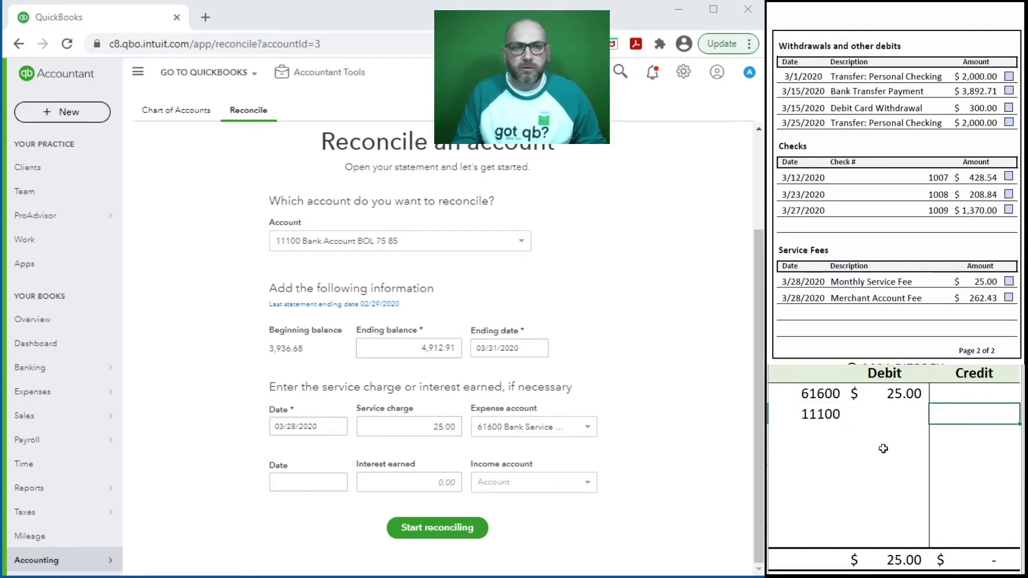
type("25")
key("Return")
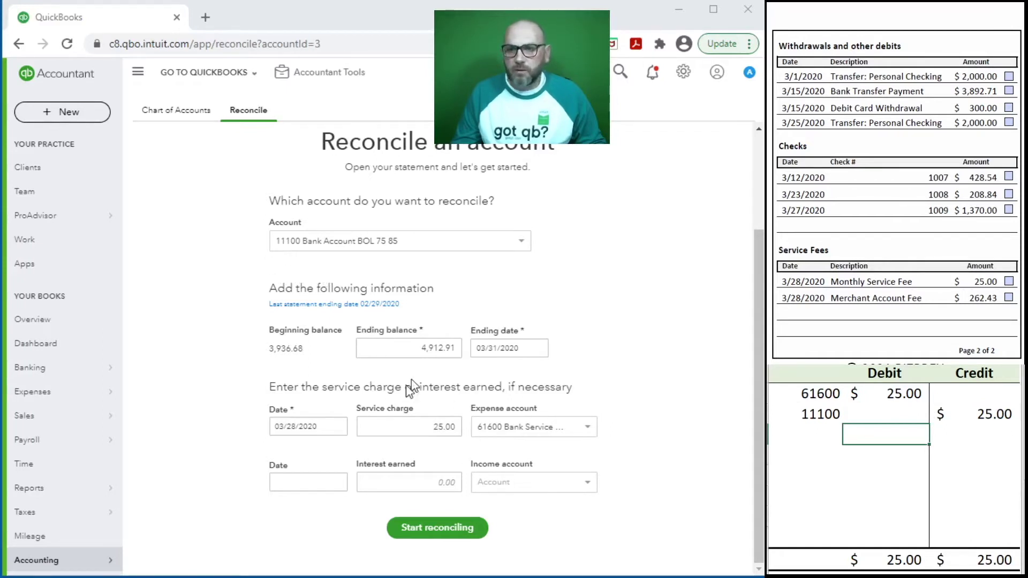
- Start reconciling the bank account and clear the service charge entry from the debit/credit worksheet
left_click(459, 426)
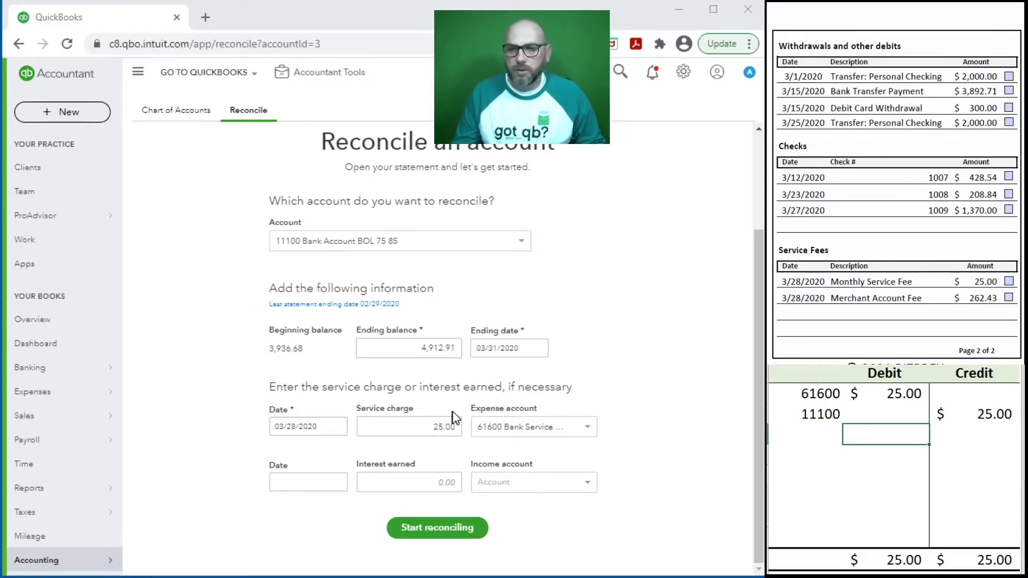
left_click(420, 530)
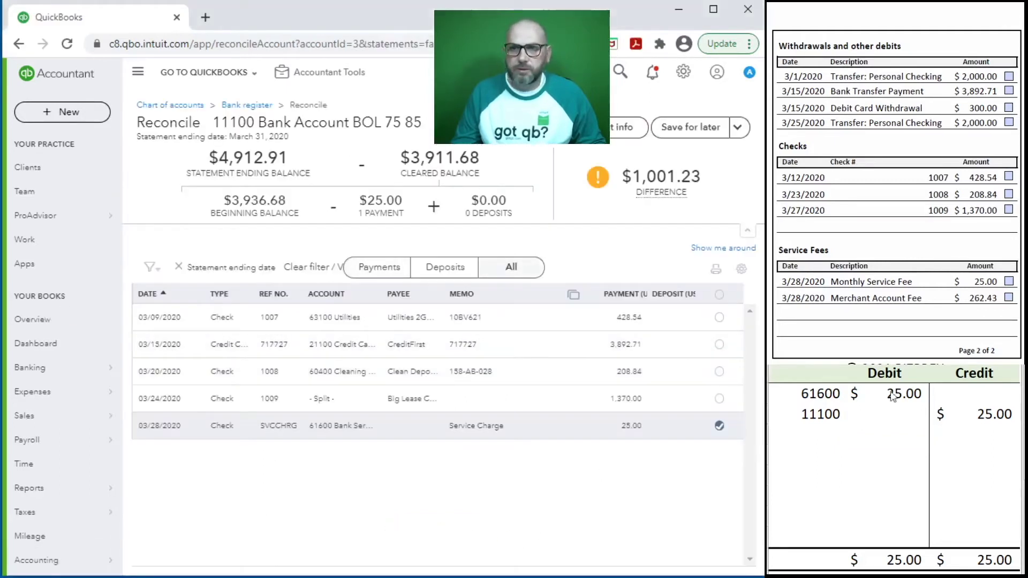
left_click(904, 394)
left_click_drag(995, 419, 829, 397)
key("Delete")
left_click(878, 434)
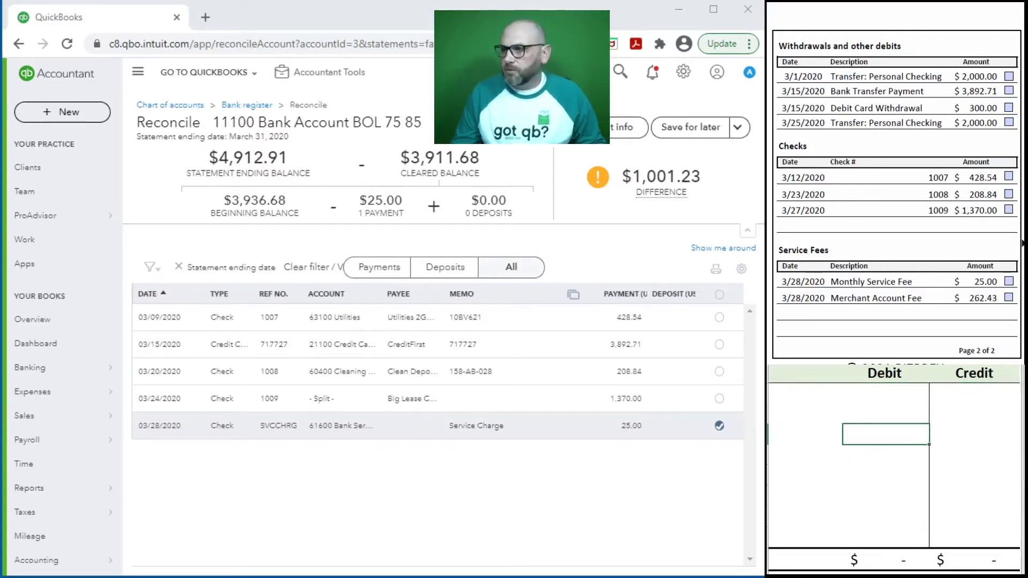
- Check off the 25.00 service fee, checks 1009, 1008 and 1007, and the 3,892.71 bank transfer payment on the statement and in the reconciliation
left_click(1010, 283)
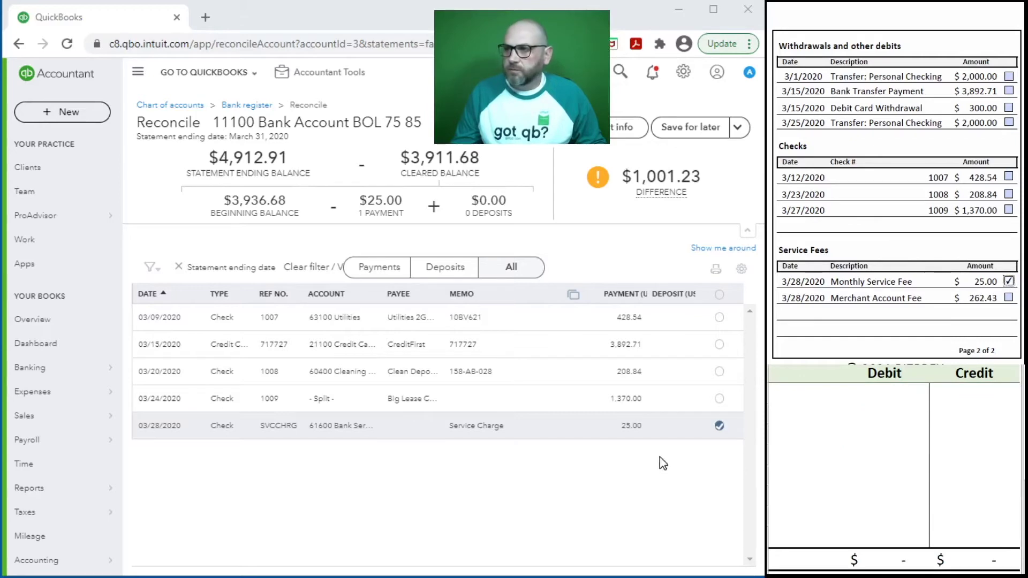
left_click(1008, 210)
left_click(720, 398)
left_click(1008, 194)
left_click(719, 371)
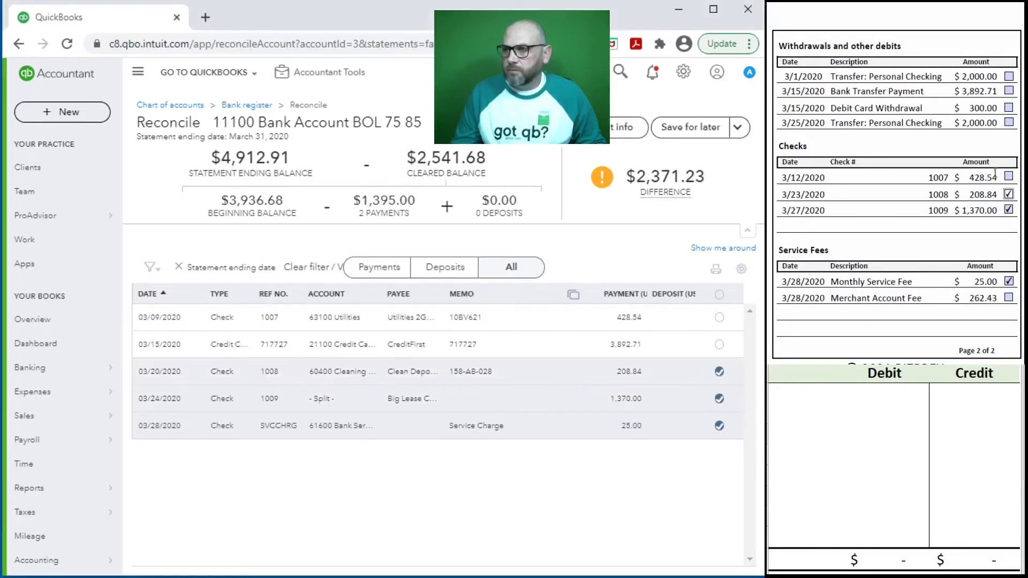
left_click(1008, 177)
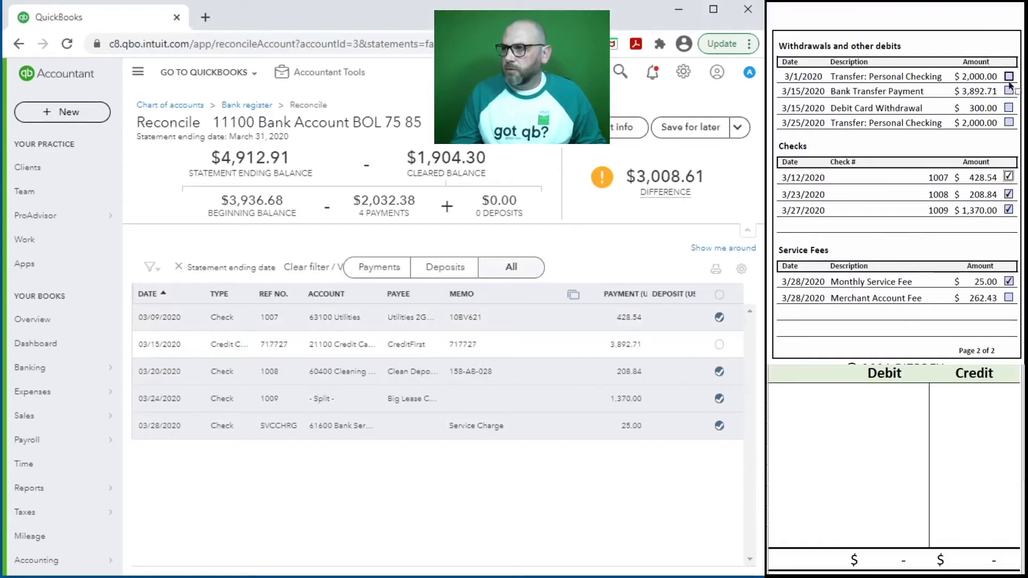
left_click(719, 344)
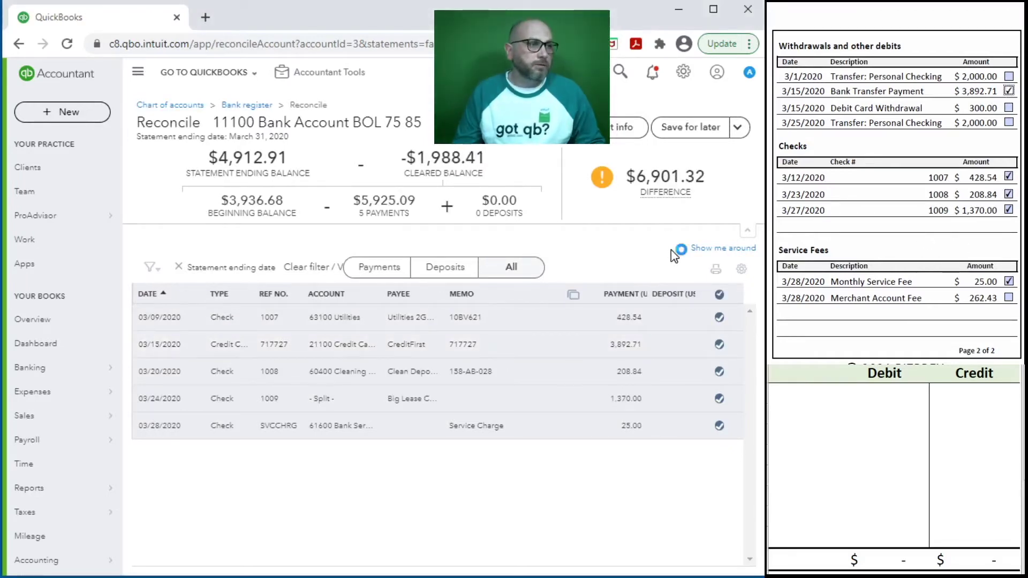
- Create a new bank deposit into the 11100 bank account dated 03/31/2020
mouse_move(725, 174)
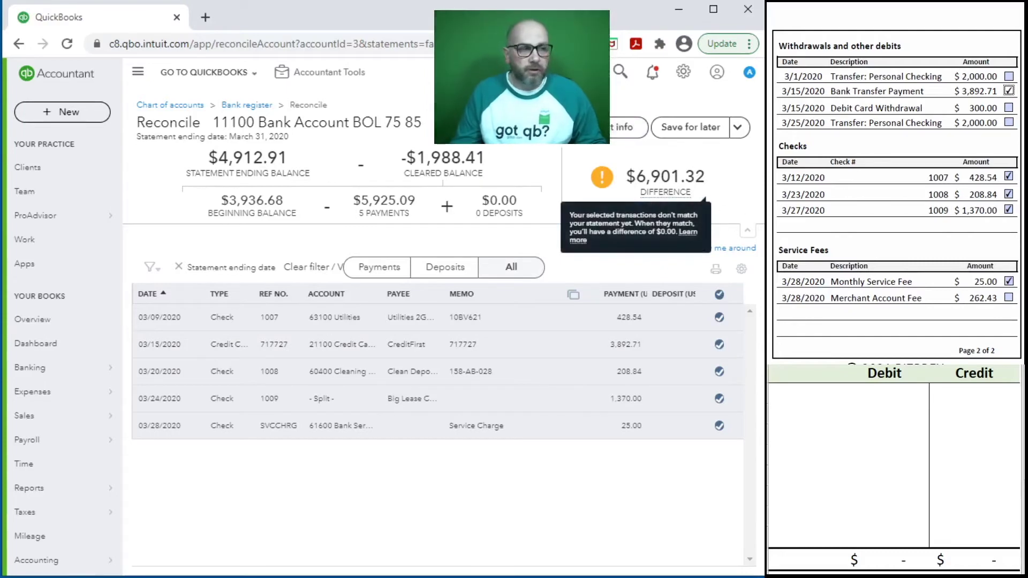
scroll(922, 192, "up", 10)
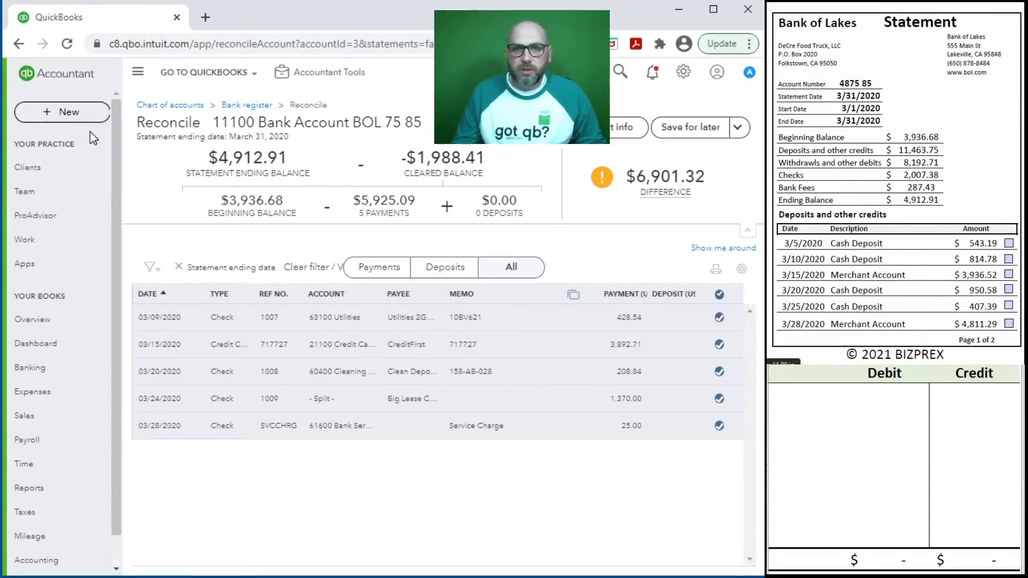
left_click(57, 106)
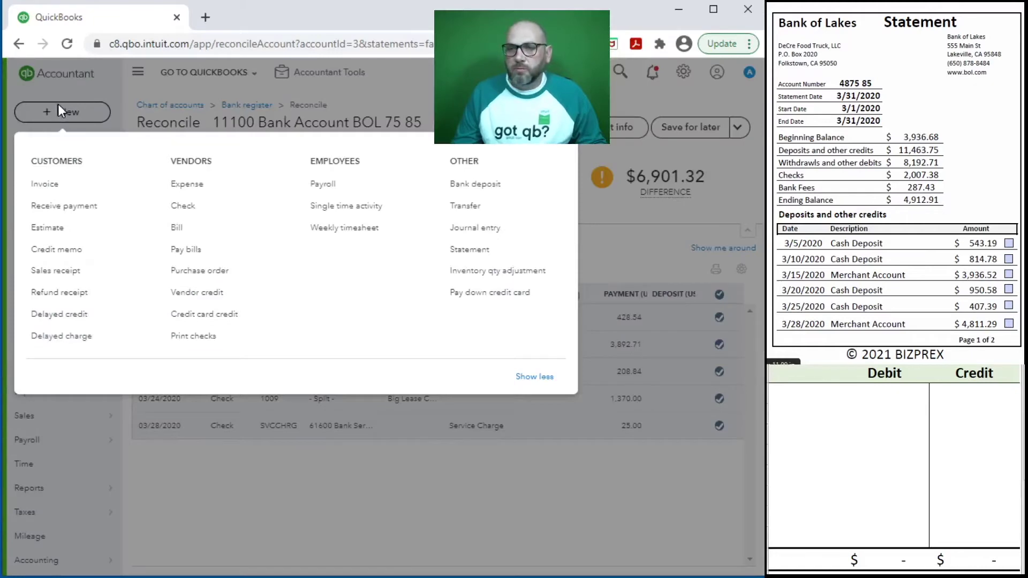
left_click(473, 184)
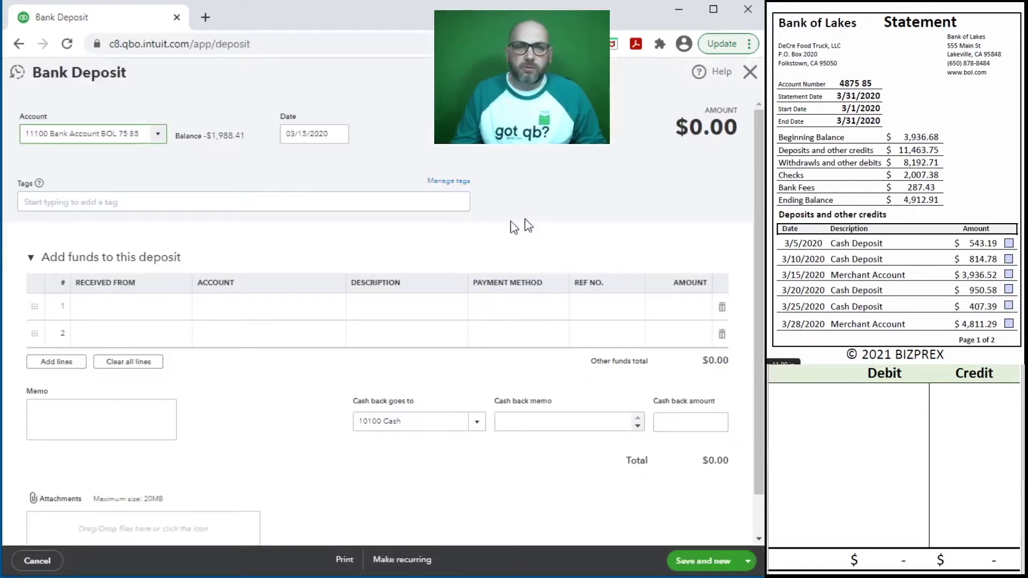
left_click(303, 134)
type("3/")
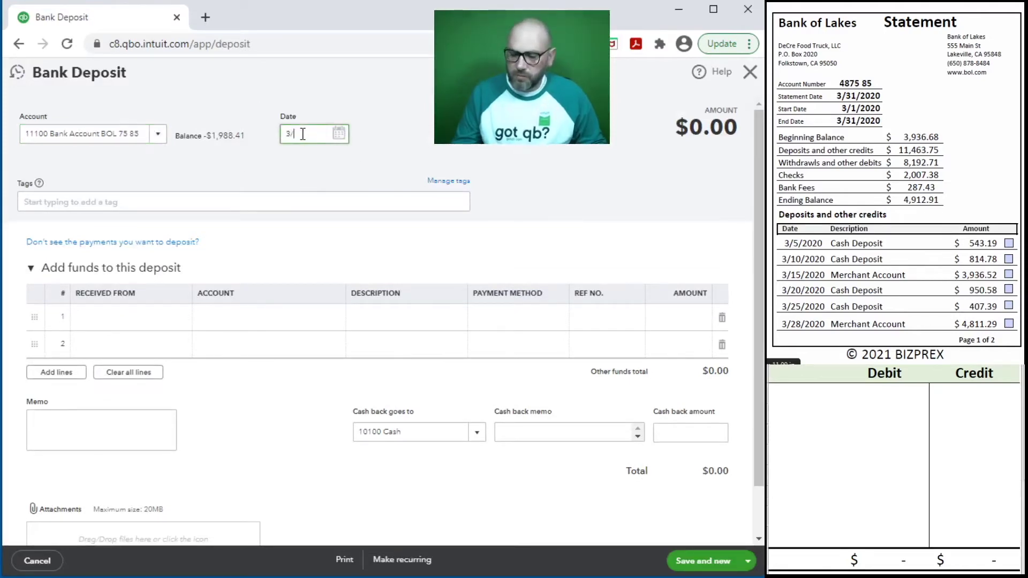
type("31/2020")
key("Tab")
- Fill the first deposit line with Customers as the payer, account 41100 Sales and the description March Sales
left_click(128, 316)
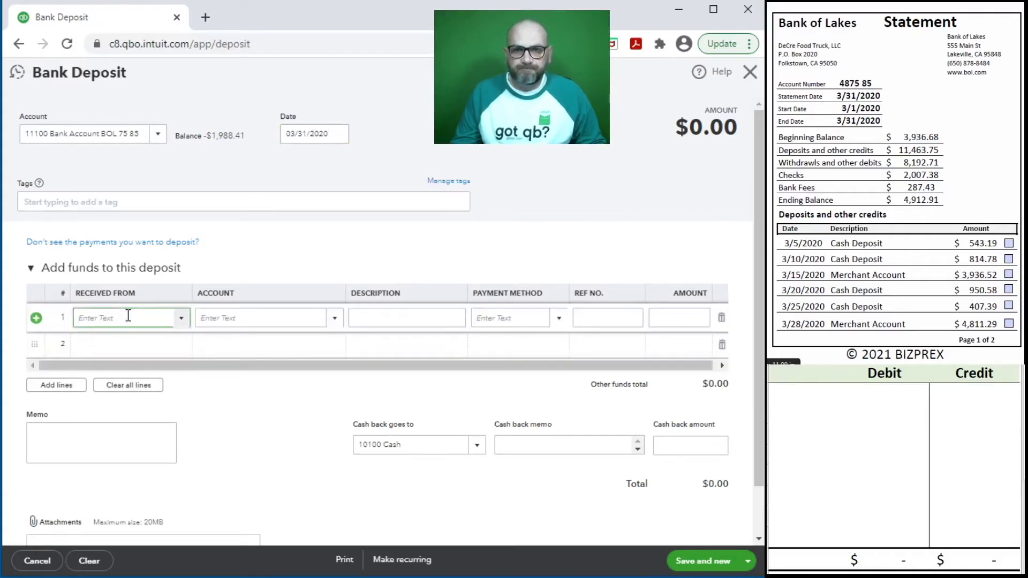
type("Custom")
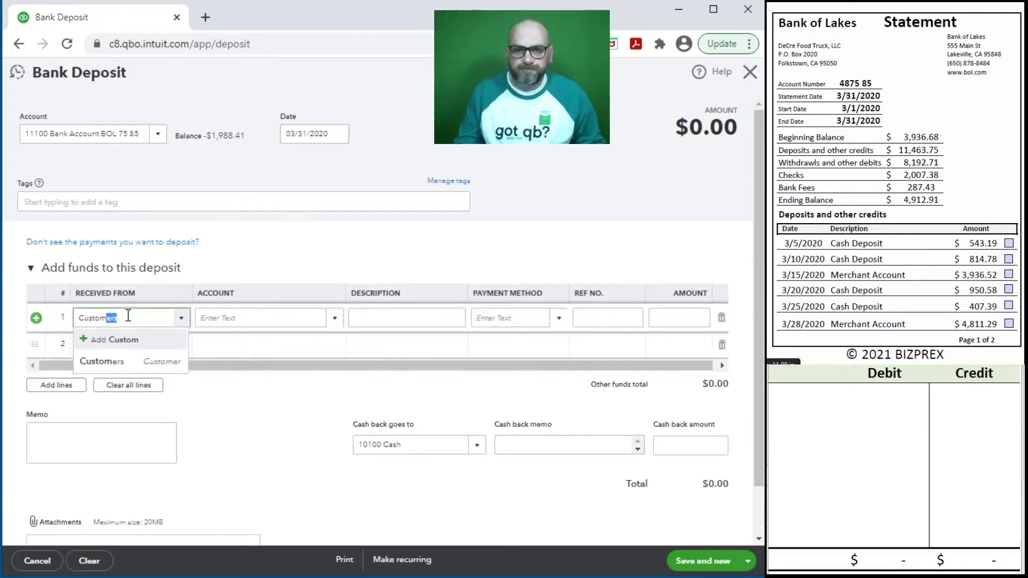
left_click(124, 369)
left_click(243, 317)
type("sale")
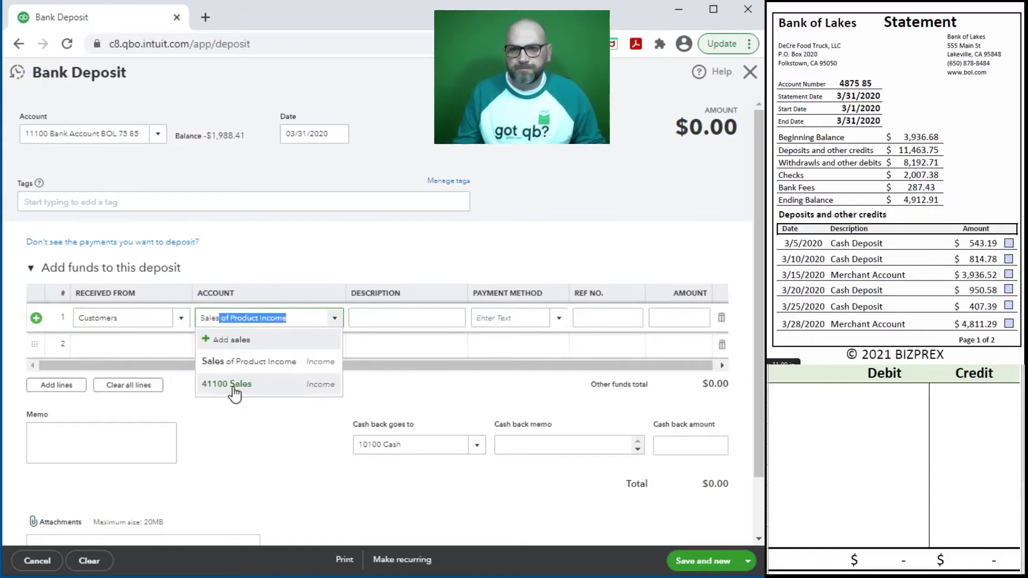
left_click(231, 387)
left_click(386, 316)
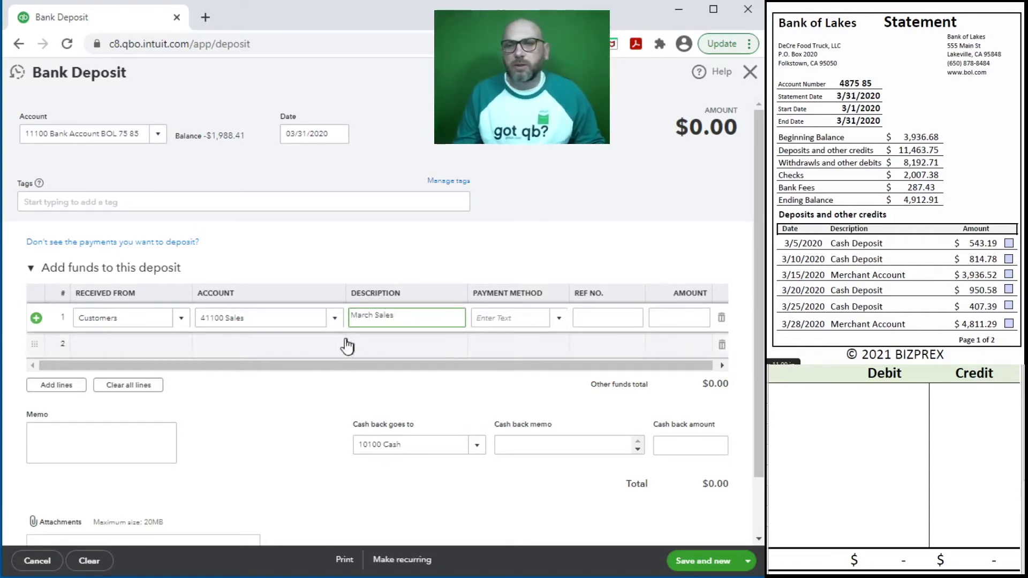
- Complete the first deposit line with payment method Cash and Merch, reference March Sales and amount 11,463.75
left_click(506, 318)
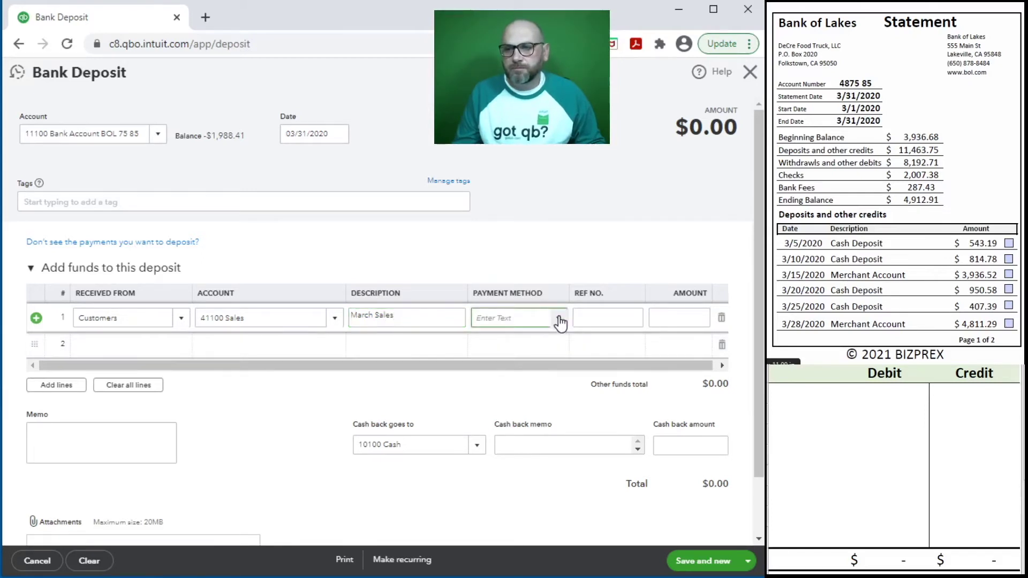
left_click(558, 318)
left_click(529, 407)
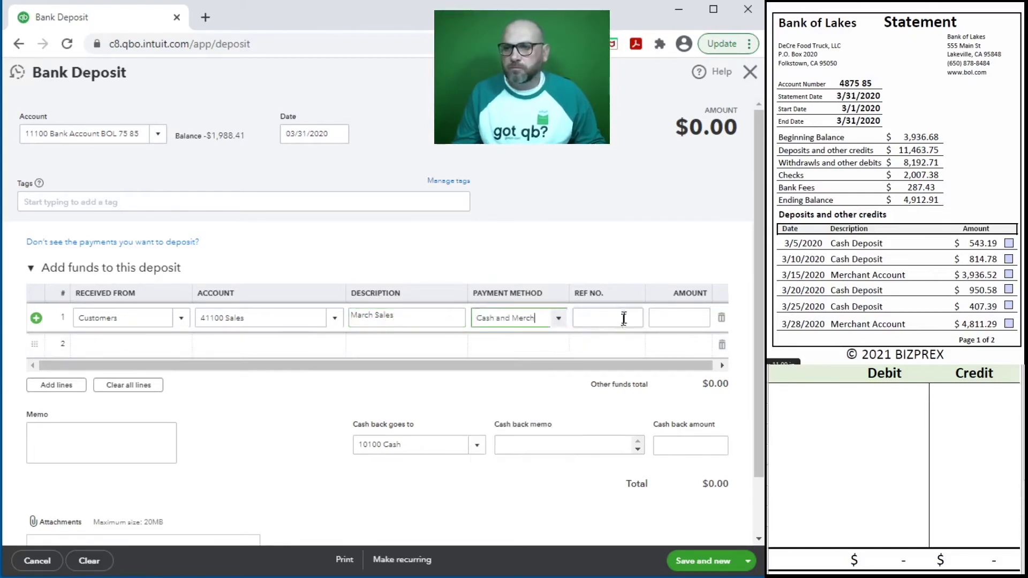
left_click(605, 319)
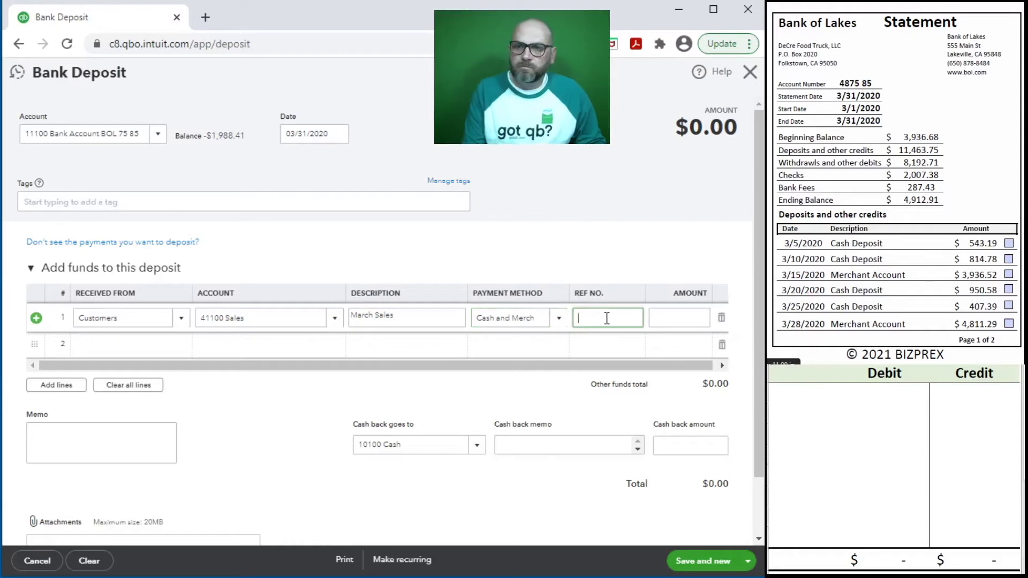
type("March Sales")
key("Tab")
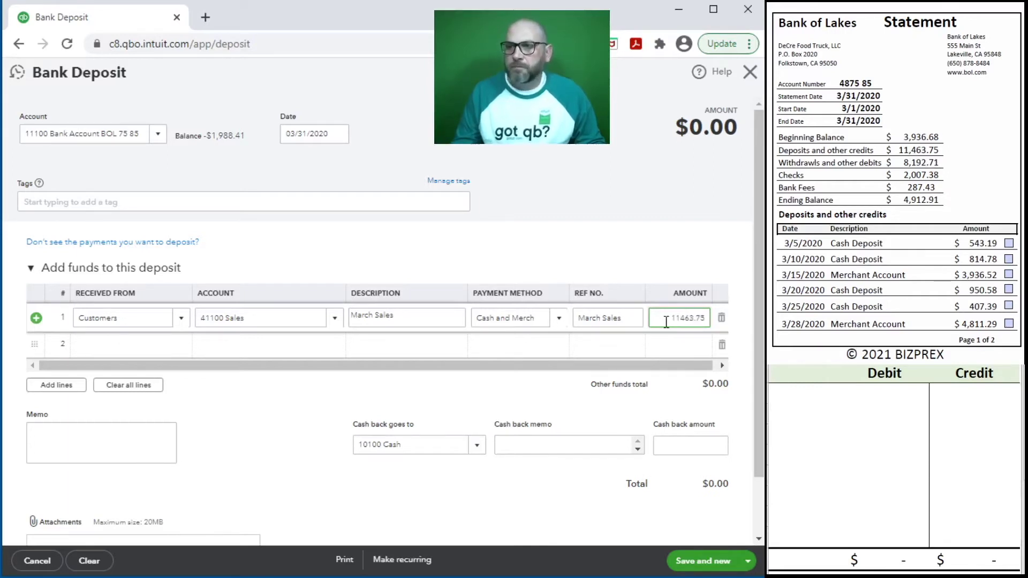
left_click(660, 344)
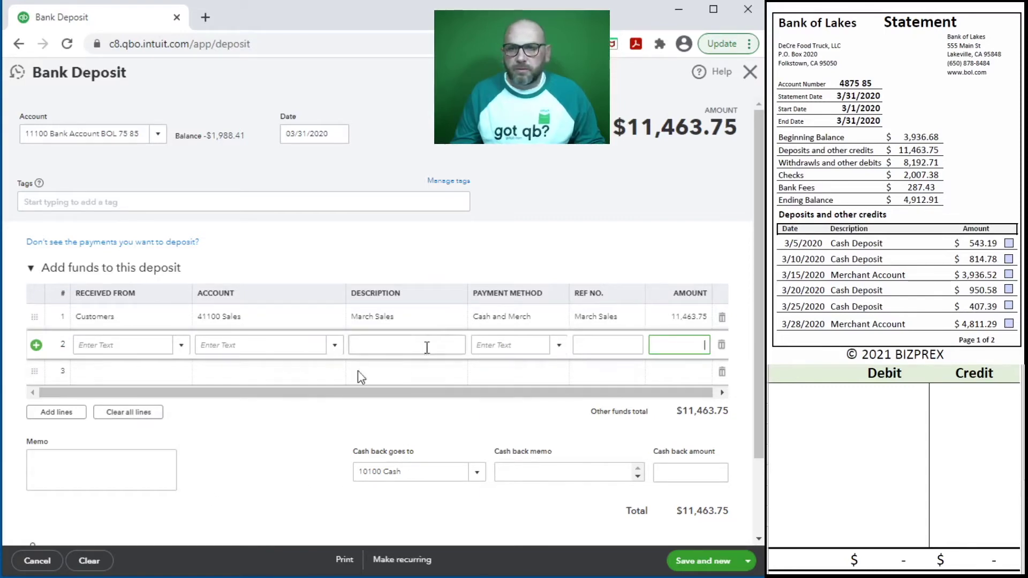
- Enter account 11100 with a debit of 11,463.75 on the first row of the debit and credit worksheet
left_click(868, 434)
left_click(813, 397)
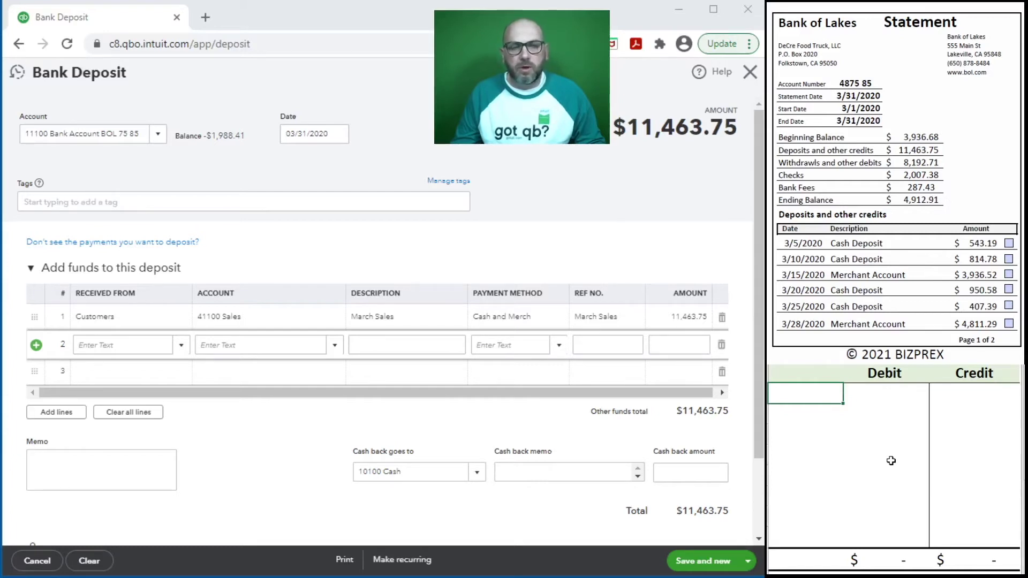
type("1100")
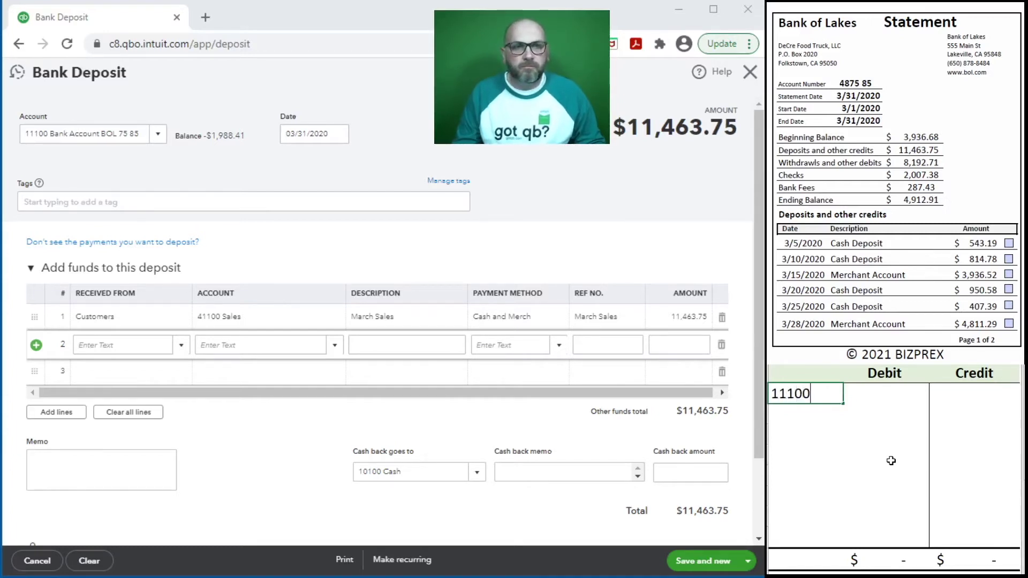
key("Tab")
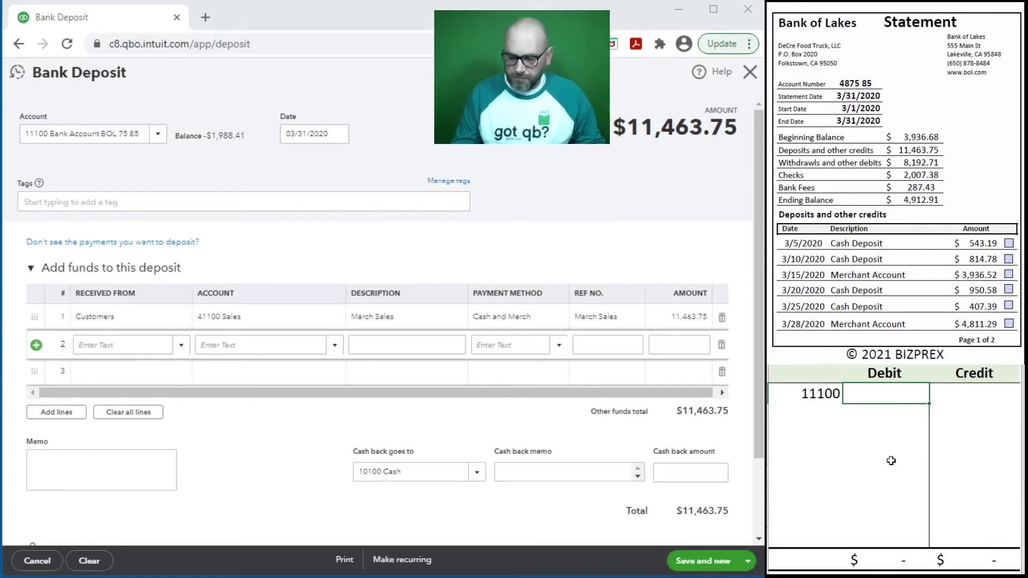
type("11,463.75")
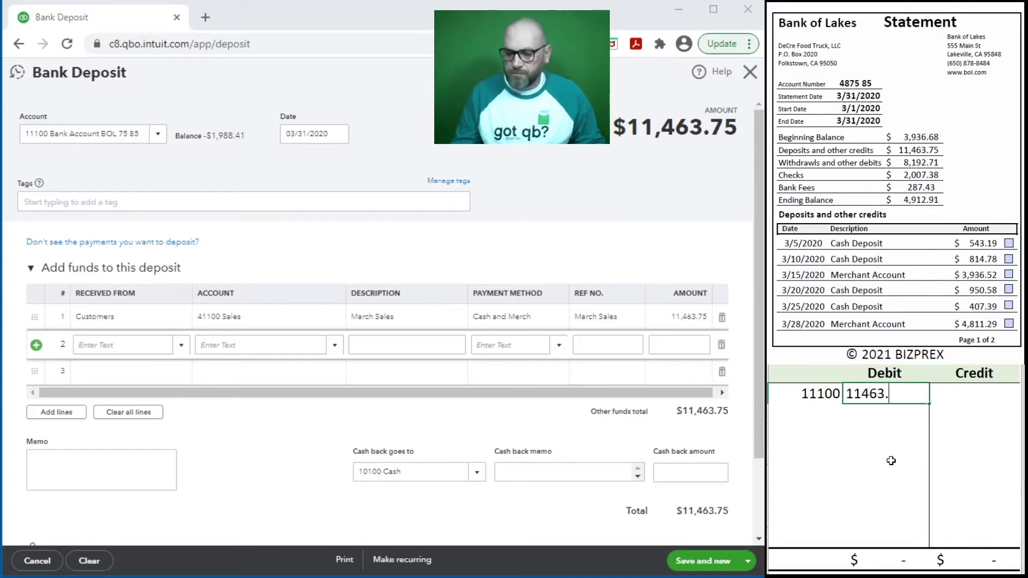
key("Return")
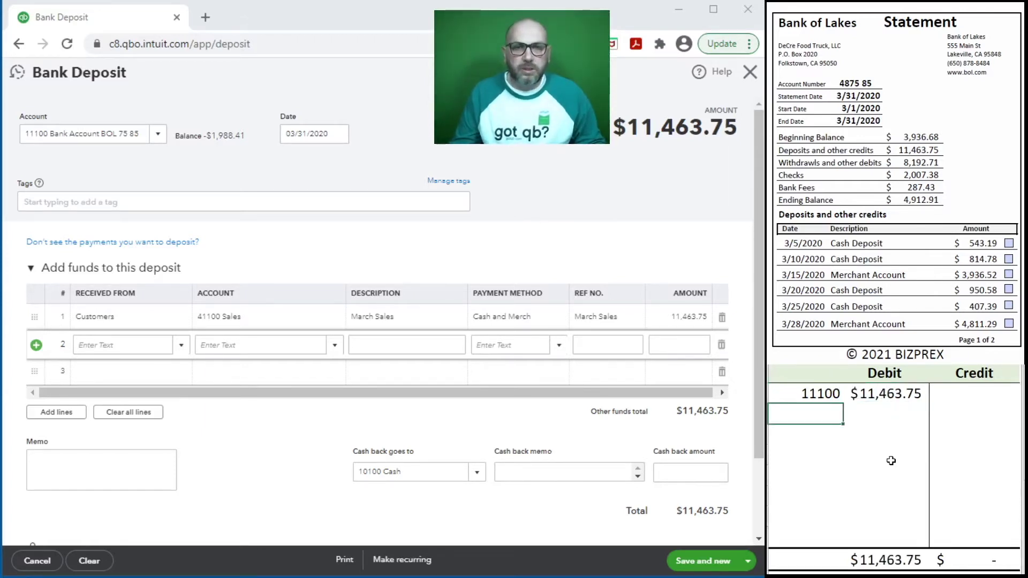
- Enter account 41100 with a credit of 11,463.75 on the second row of the debit and credit worksheet
type("41")
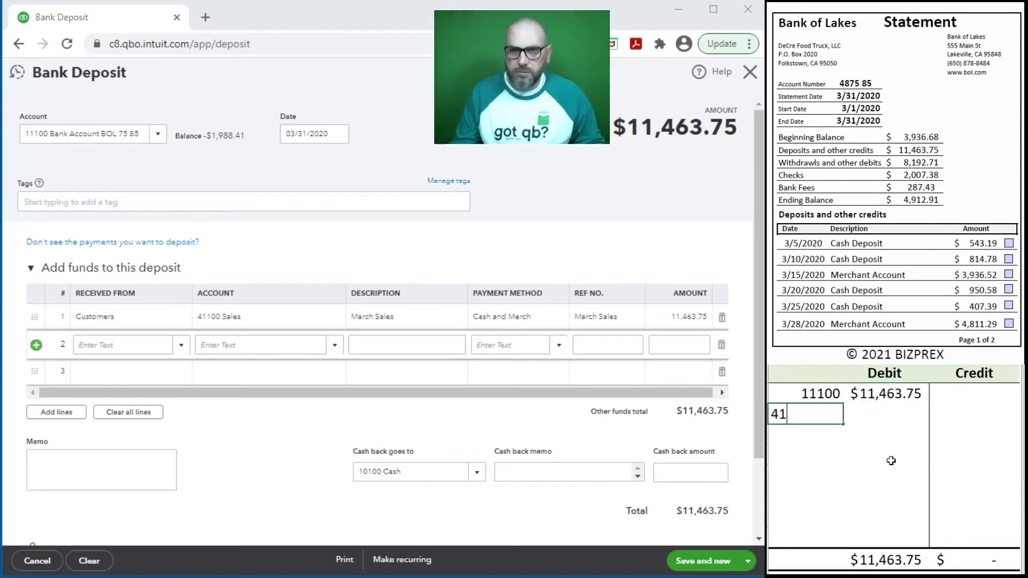
type("100")
key("Tab")
key("Tab")
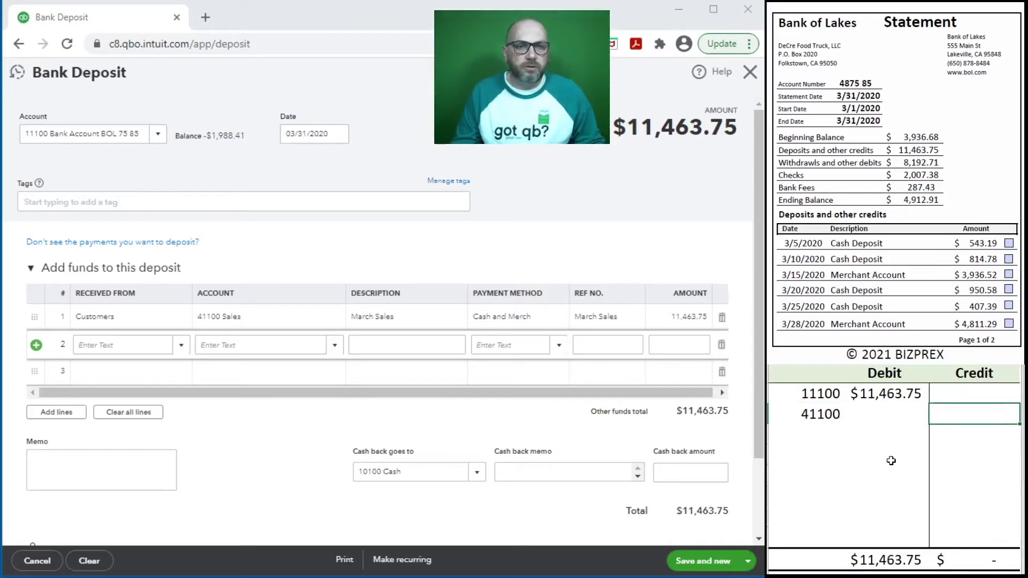
type("11")
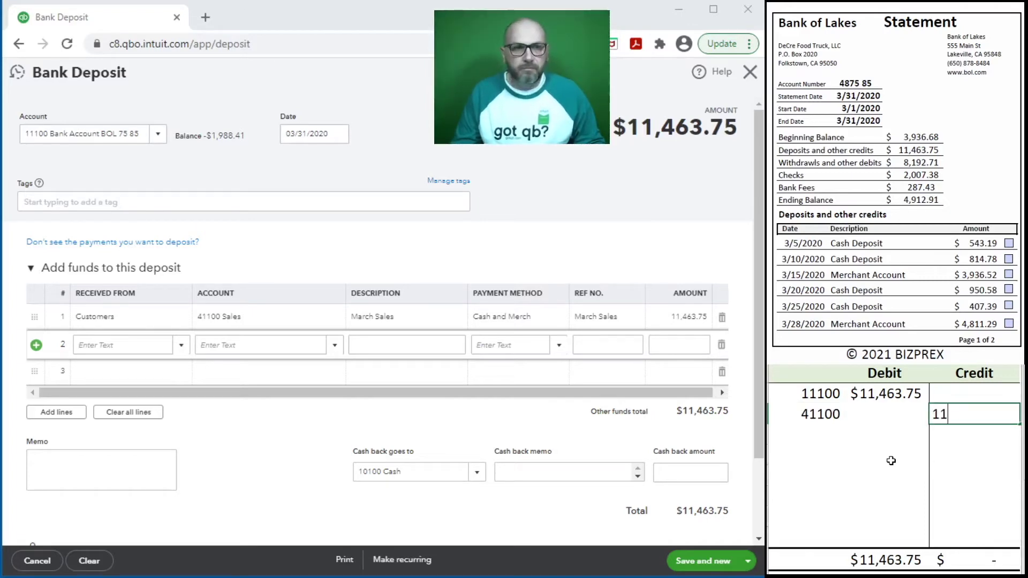
type(",463.75")
key("Return")
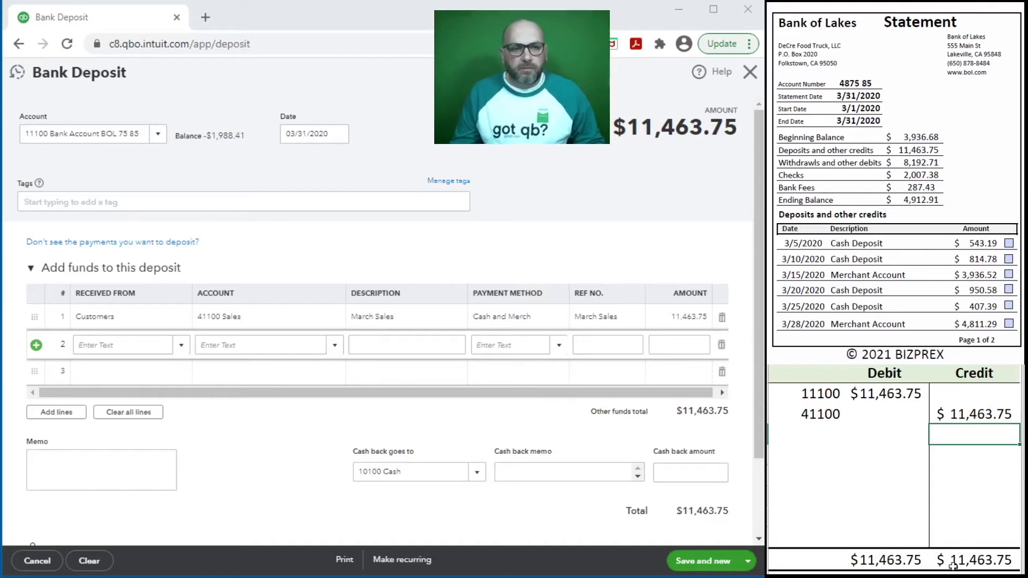
- Save the March Sales bank deposit and close the deposit form to return to the reconciliation
left_click(699, 563)
left_click(698, 563)
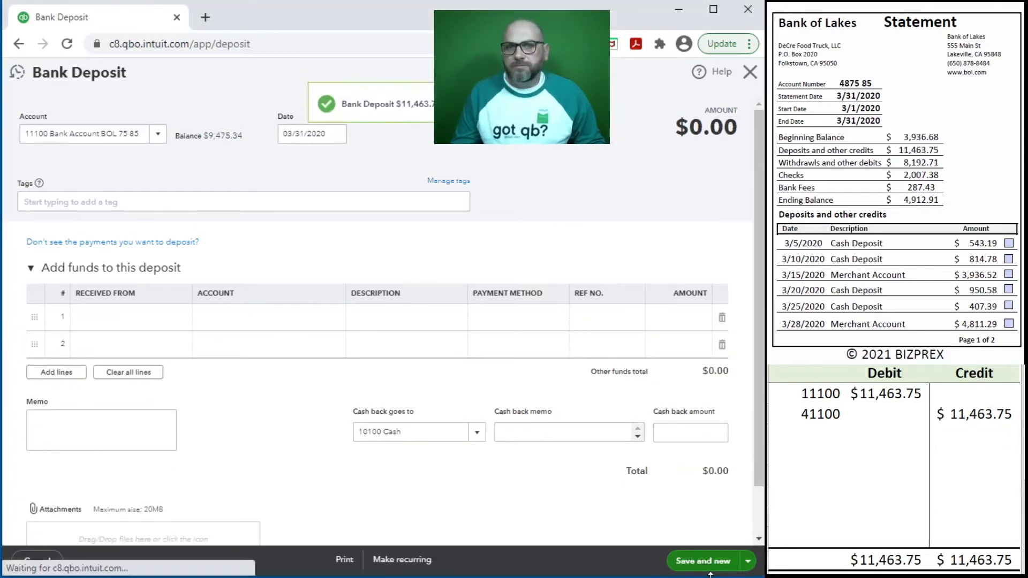
left_click(750, 72)
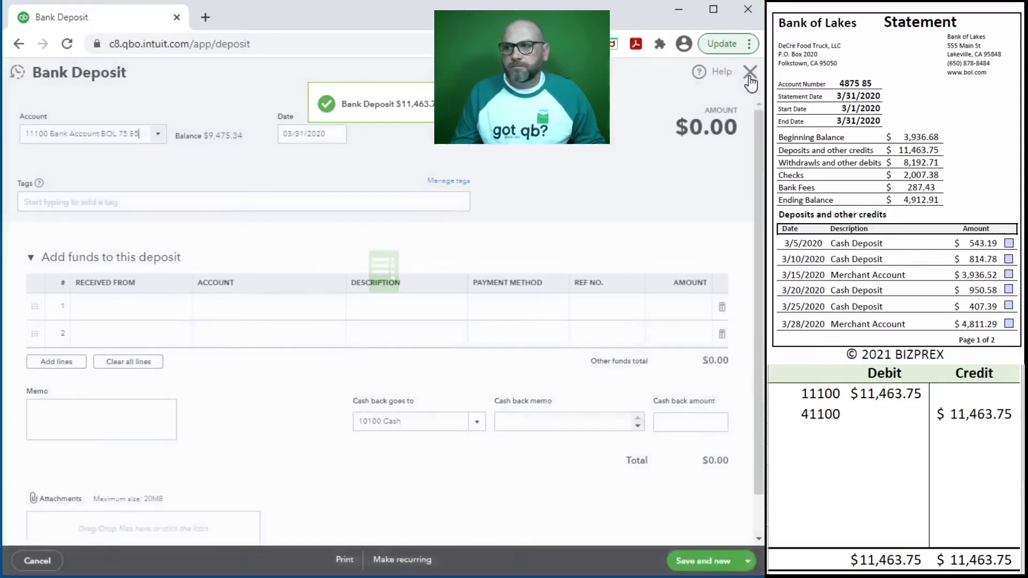
left_click(749, 75)
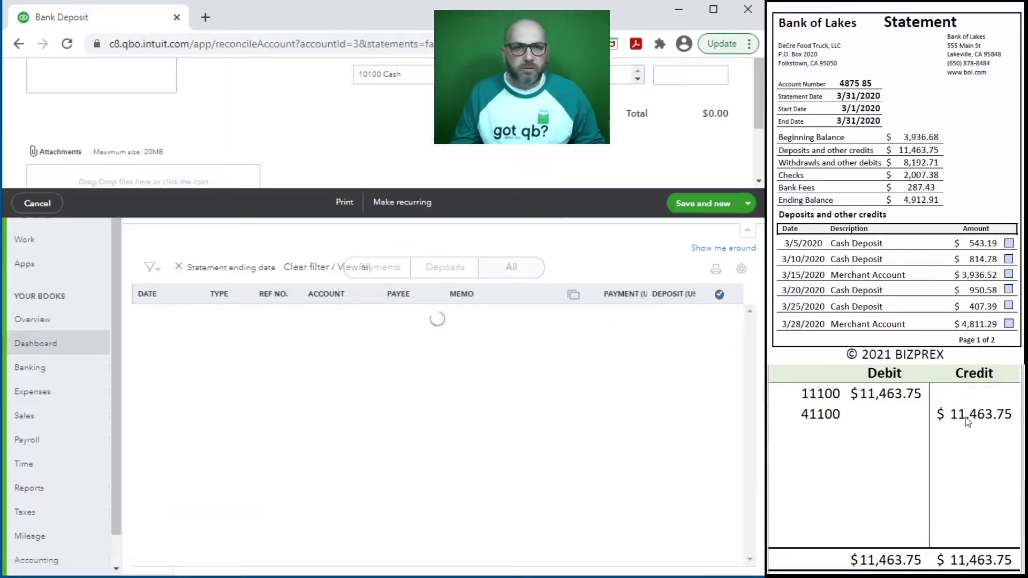
- Clear the debit and credit worksheet and mark the 03/31/2020 deposit of 11,463.75 as cleared in the reconciliation
left_click_drag(967, 421, 801, 396)
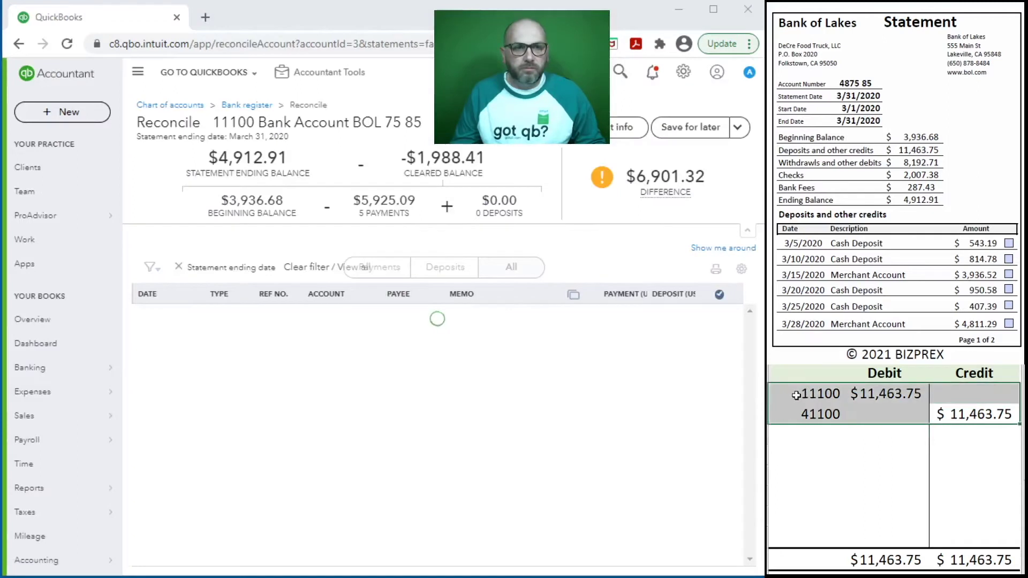
key("Delete")
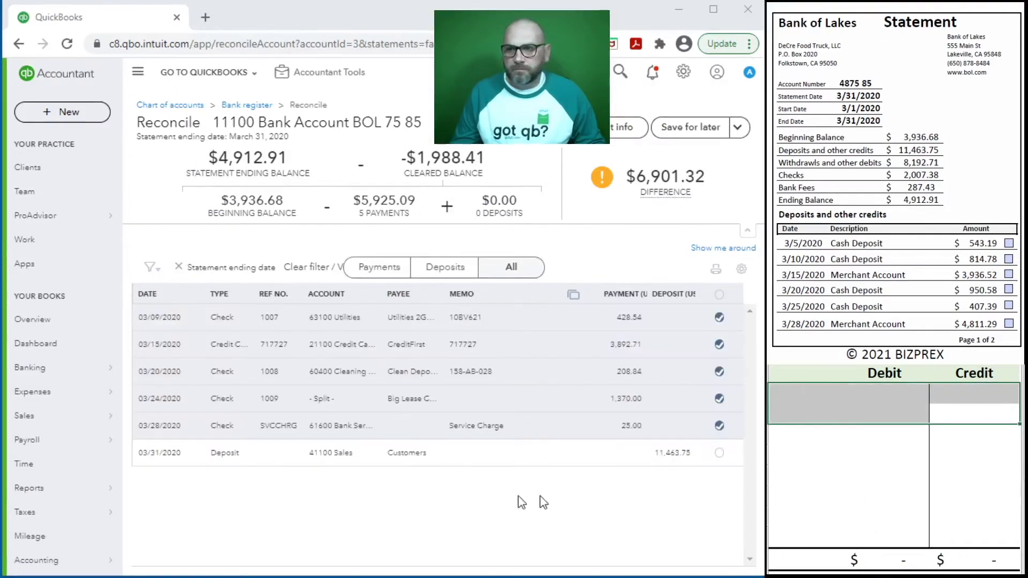
left_click(719, 453)
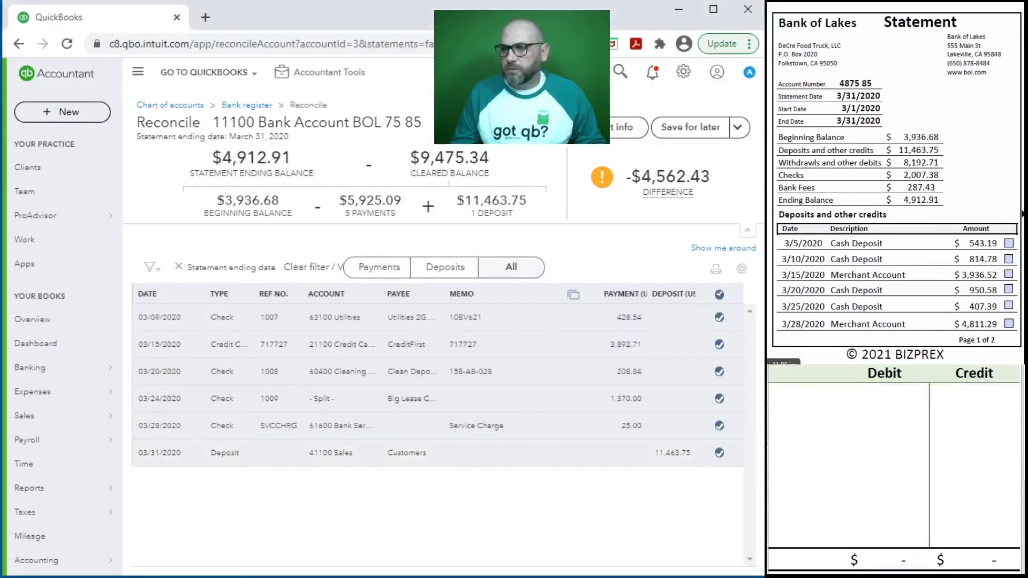
- Check off all six March cash and merchant account deposits on the bank statement
left_click(1009, 244)
left_click(1009, 260)
left_click(1009, 274)
left_click(1009, 289)
left_click(1009, 306)
left_click(1008, 323)
scroll(905, 206, "down", 10)
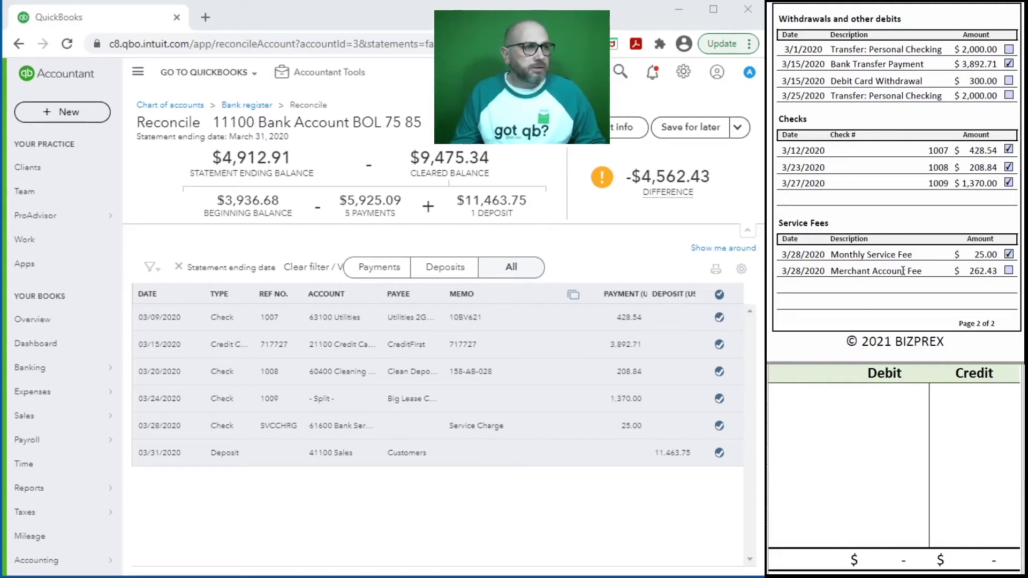
left_click(70, 114)
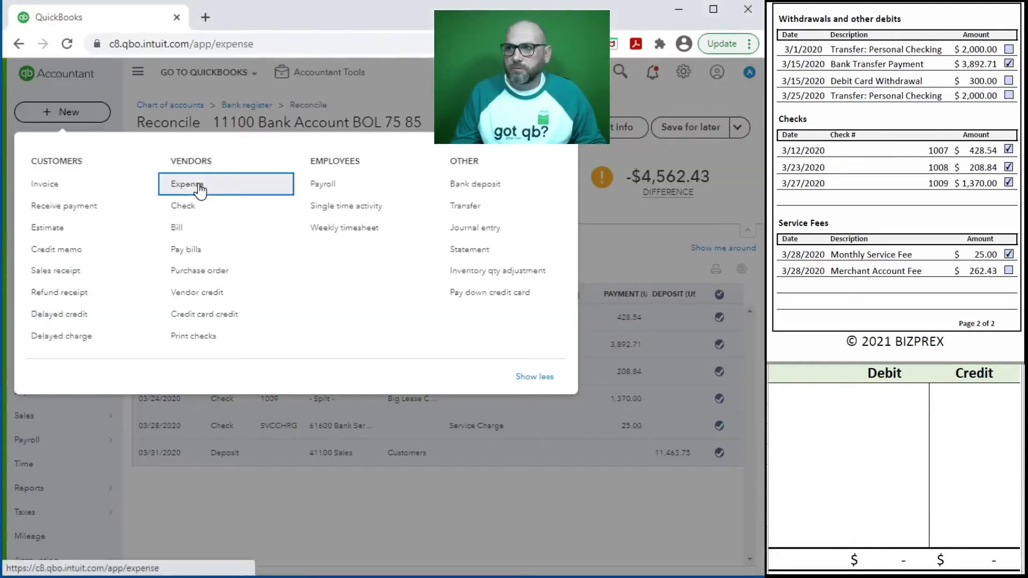
left_click(198, 185)
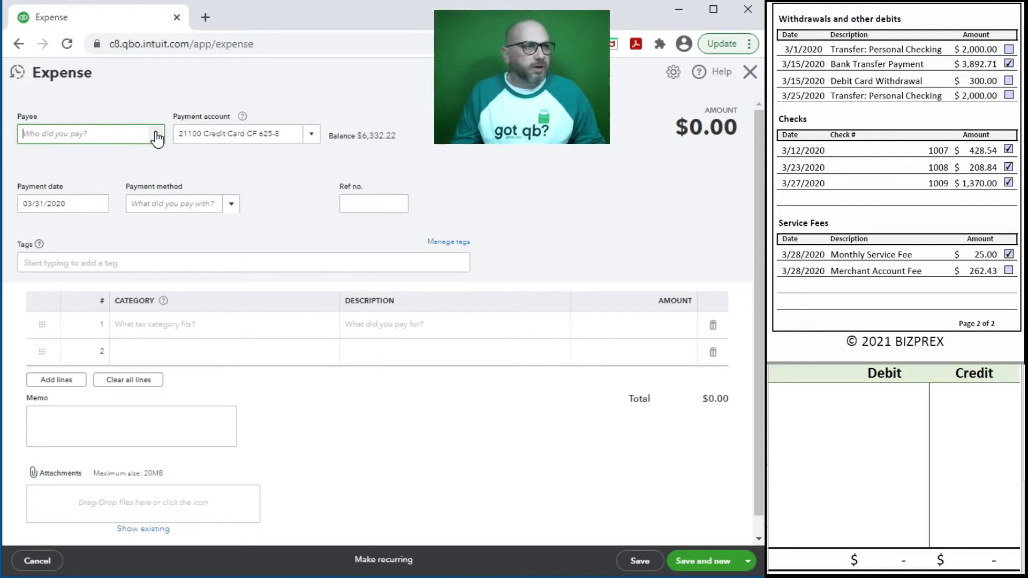
left_click(750, 72)
- Start a new journal entry and set its journal number to Withdraw and Debits
left_click(324, 72)
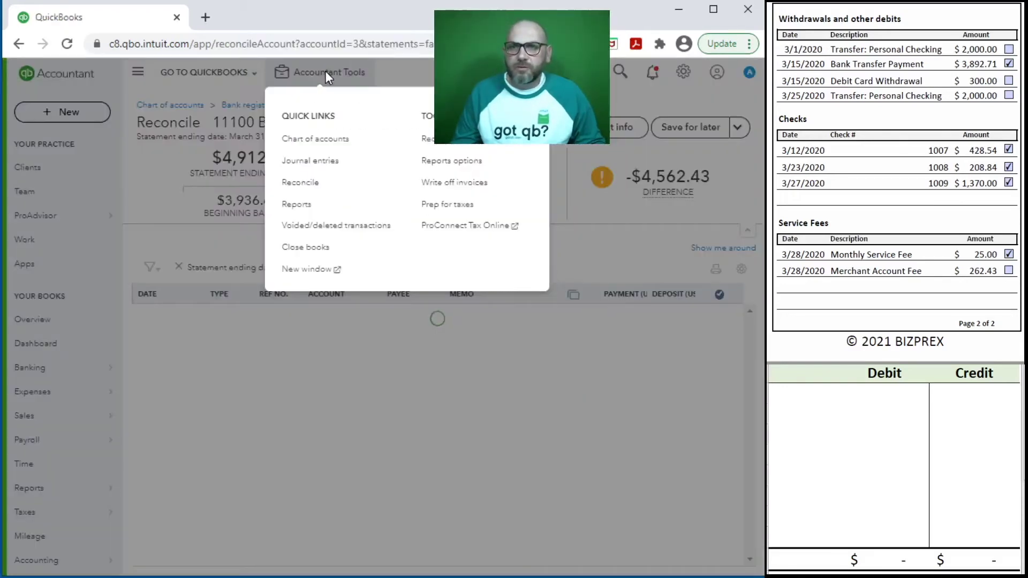
left_click(320, 161)
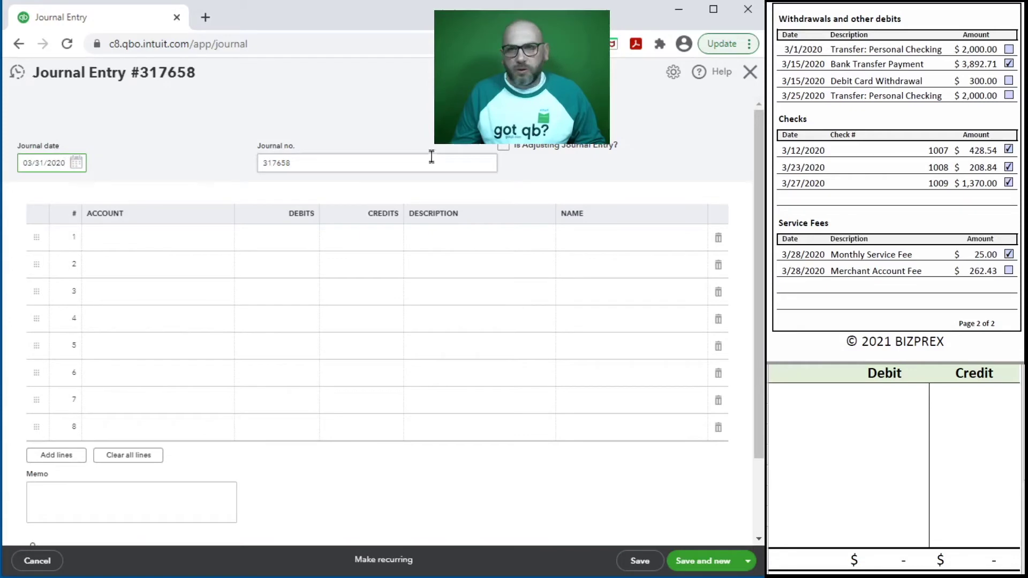
left_click(355, 160)
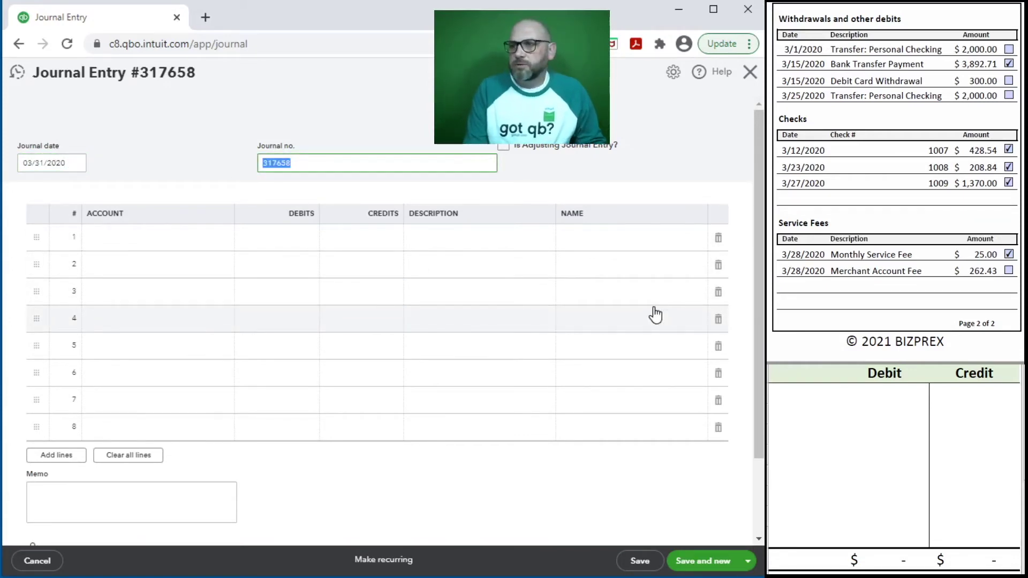
type("W")
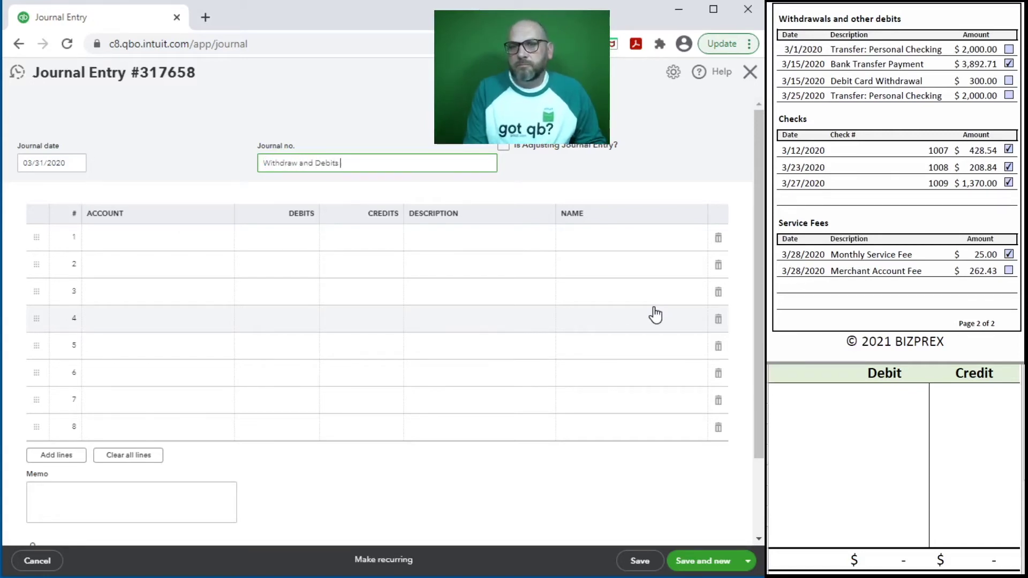
type("ithdraw and Debits")
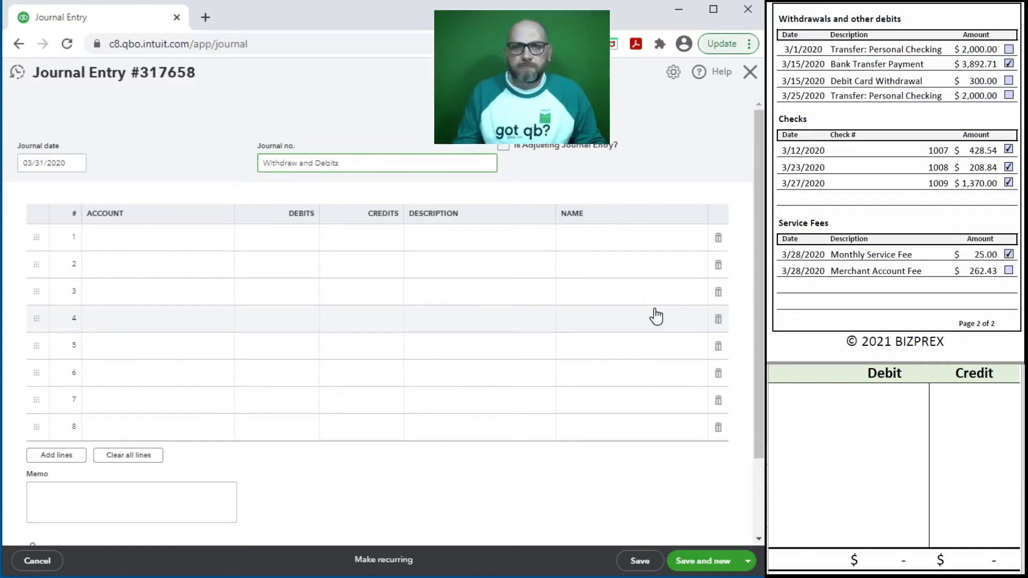
- Fill the first journal line with the 11100 bank account and a credit of 2,000
left_click(111, 238)
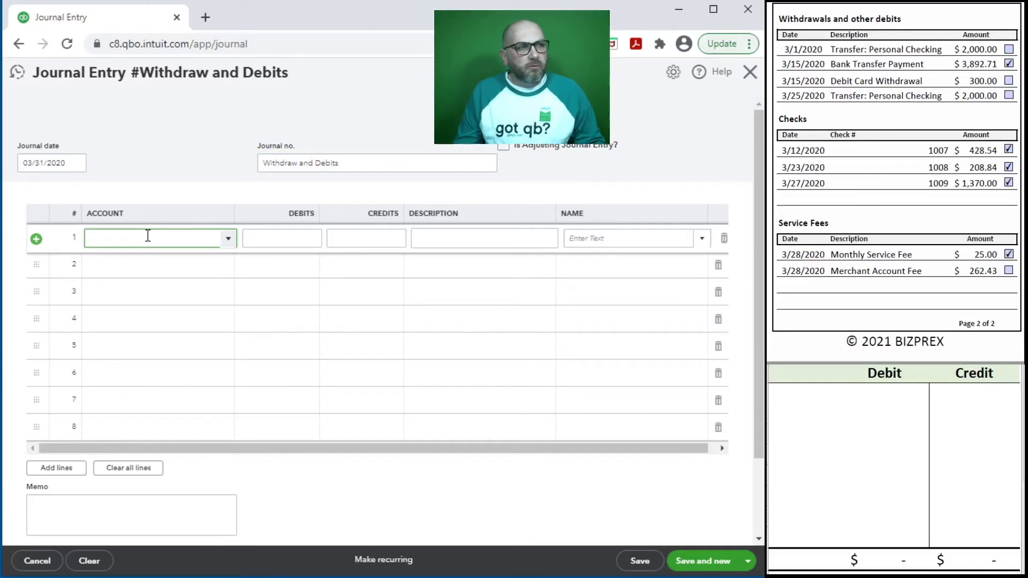
left_click(229, 240)
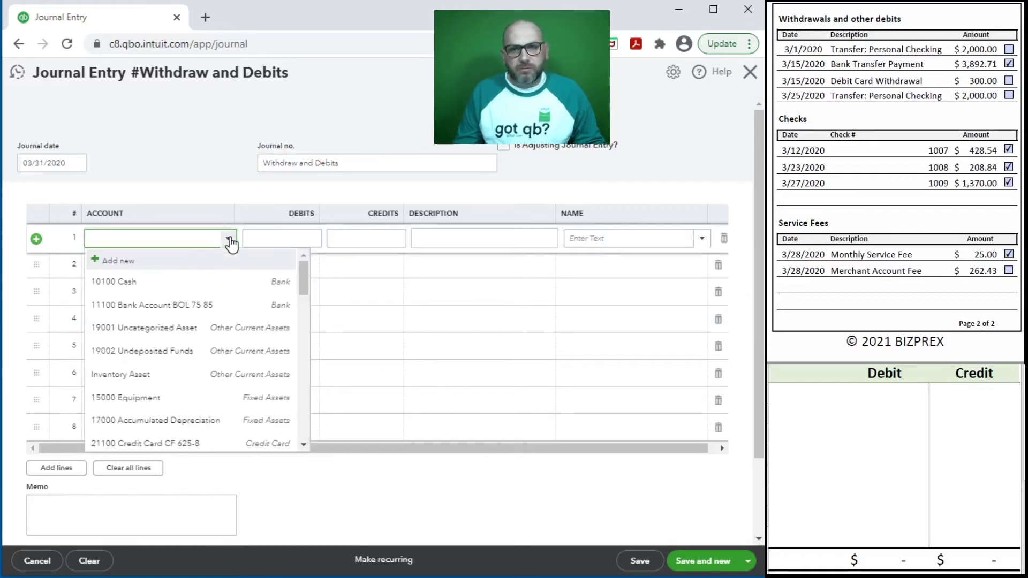
left_click(203, 306)
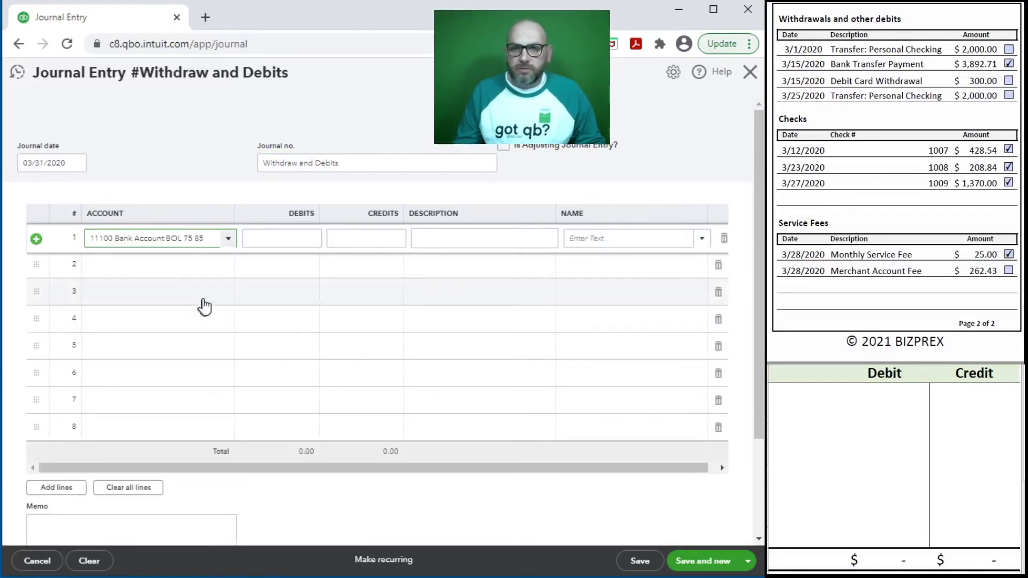
left_click(368, 242)
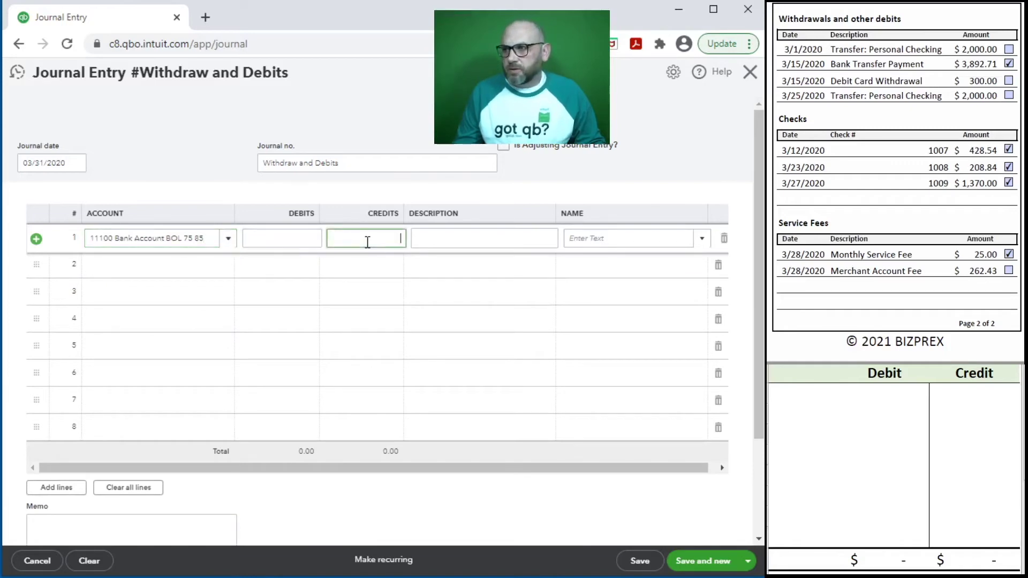
type("2000+")
key("BackSpace")
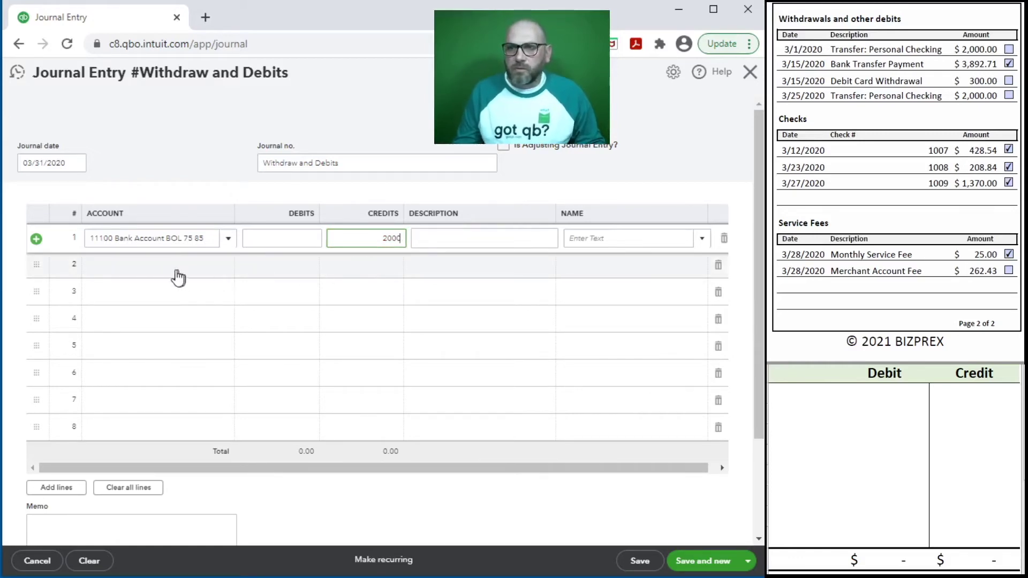
- Fill the second journal line with the 11100 bank account and a credit of 300, leaving its debit empty
left_click(137, 263)
type("11")
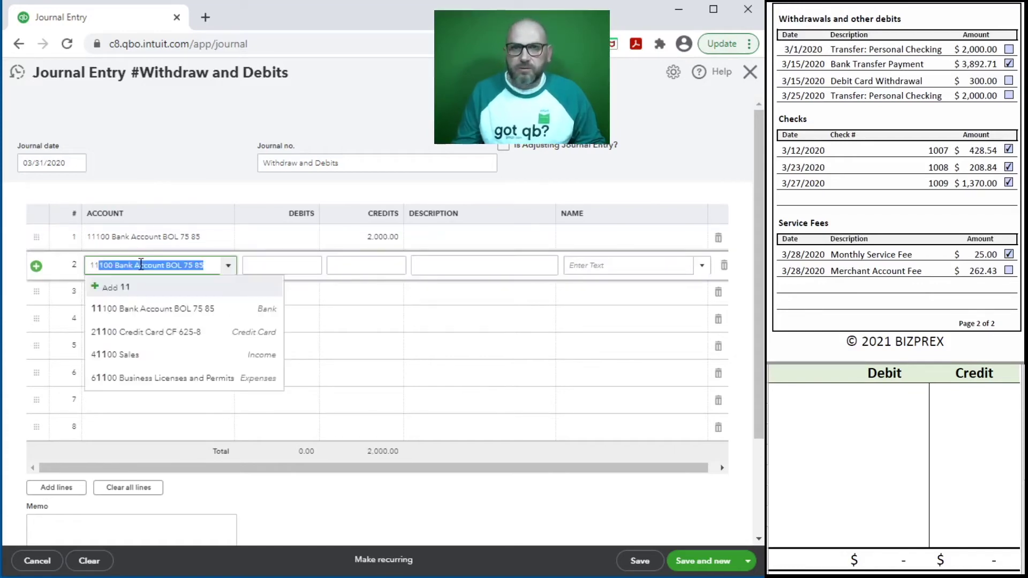
key("Tab")
key("Tab")
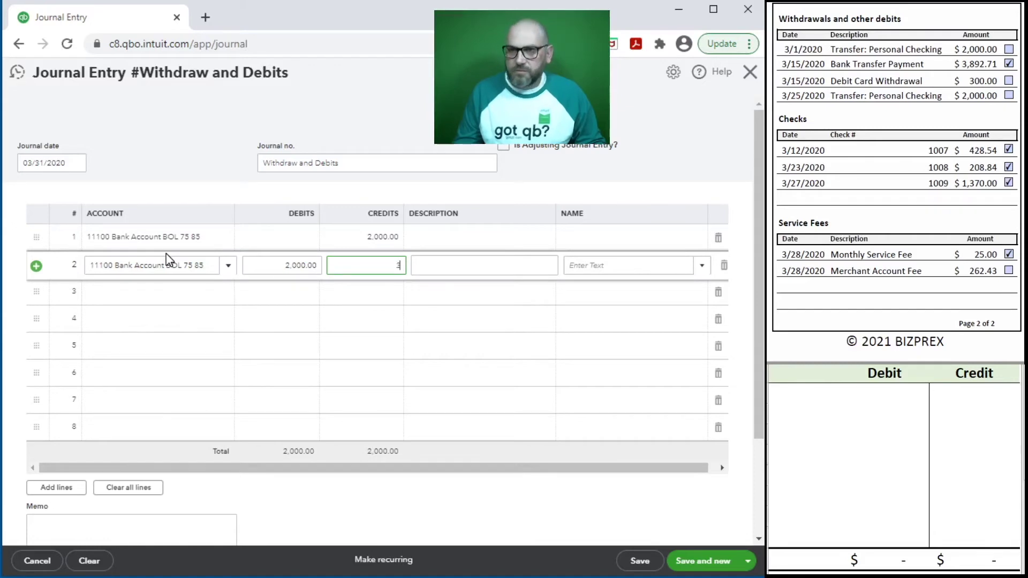
key("shift+Tab")
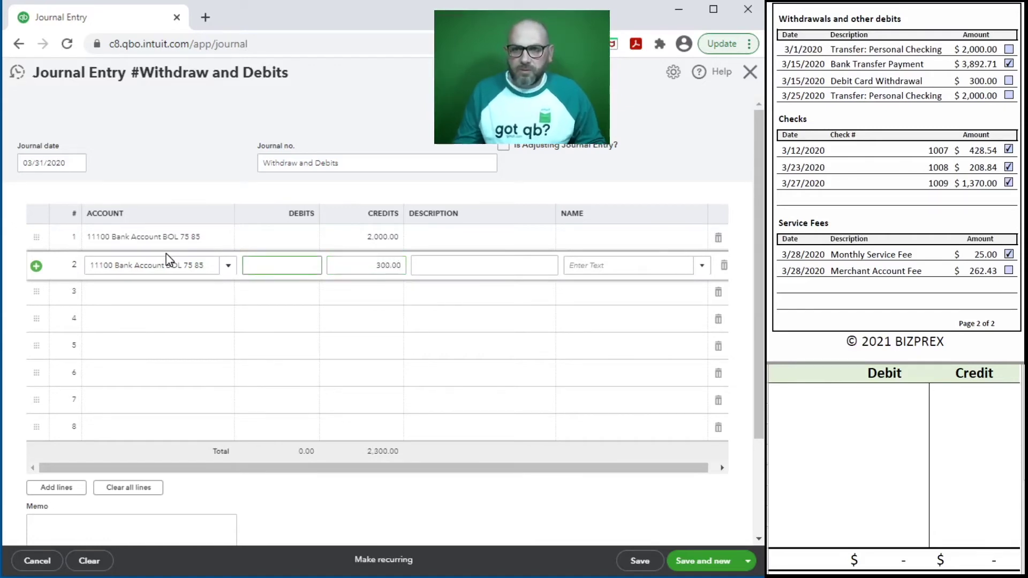
key("Tab")
- Fill the third journal line with the 11100 bank account and a credit of 2,000 for the second personal checking transfer
left_click(126, 295)
type("11")
key("Tab")
key("Tab")
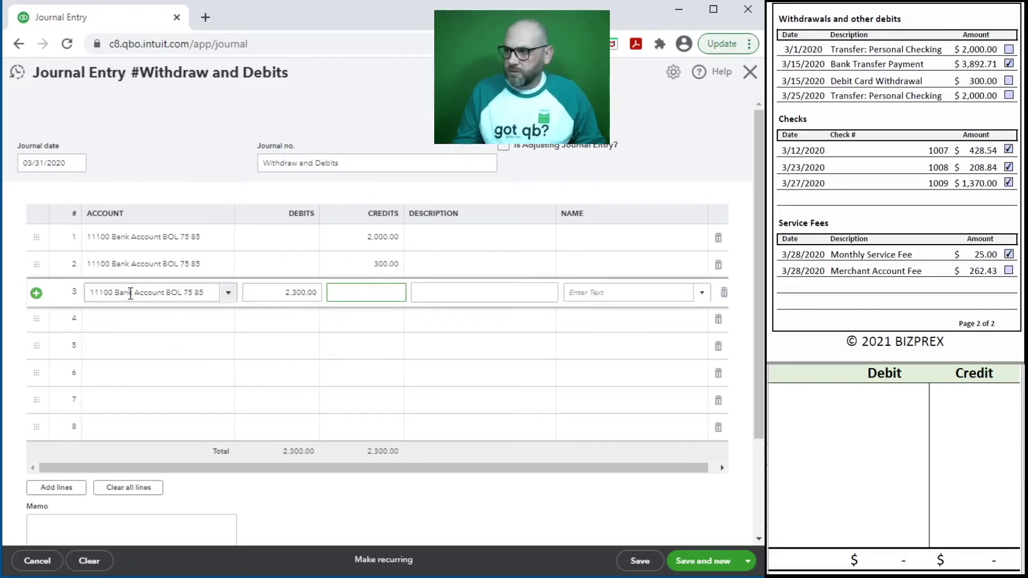
key("Tab")
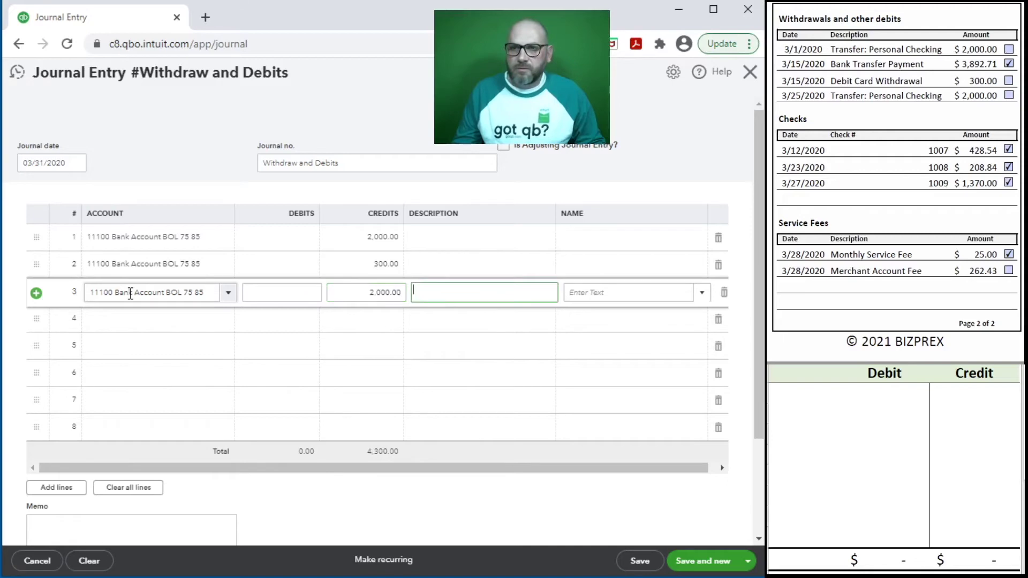
- Fill the fourth journal line with the 11100 bank account and a credit of 262.43 for the merchant account fee
left_click(163, 324)
type("11100 Bank Account BOL 75 85")
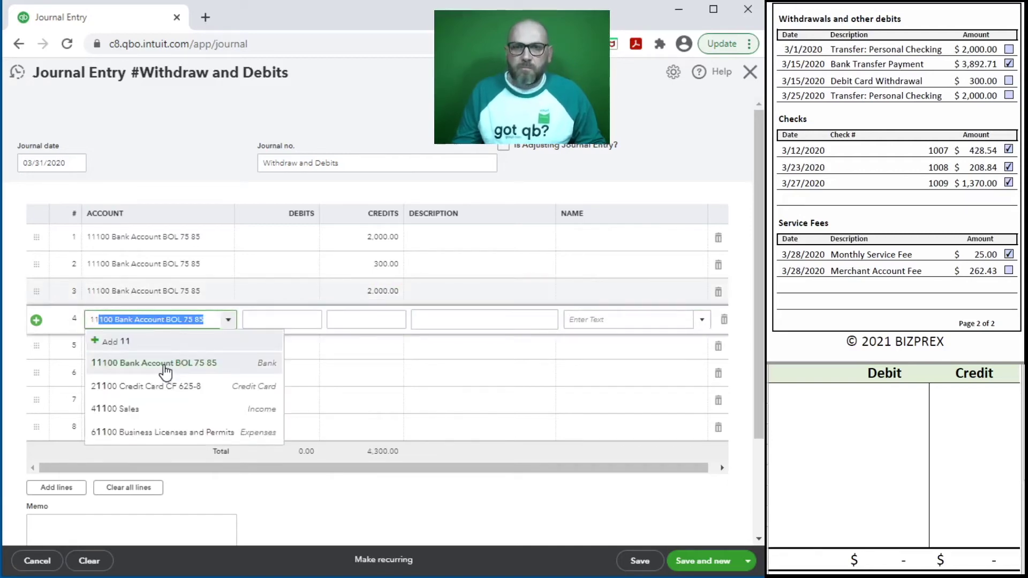
left_click(166, 364)
left_click(368, 320)
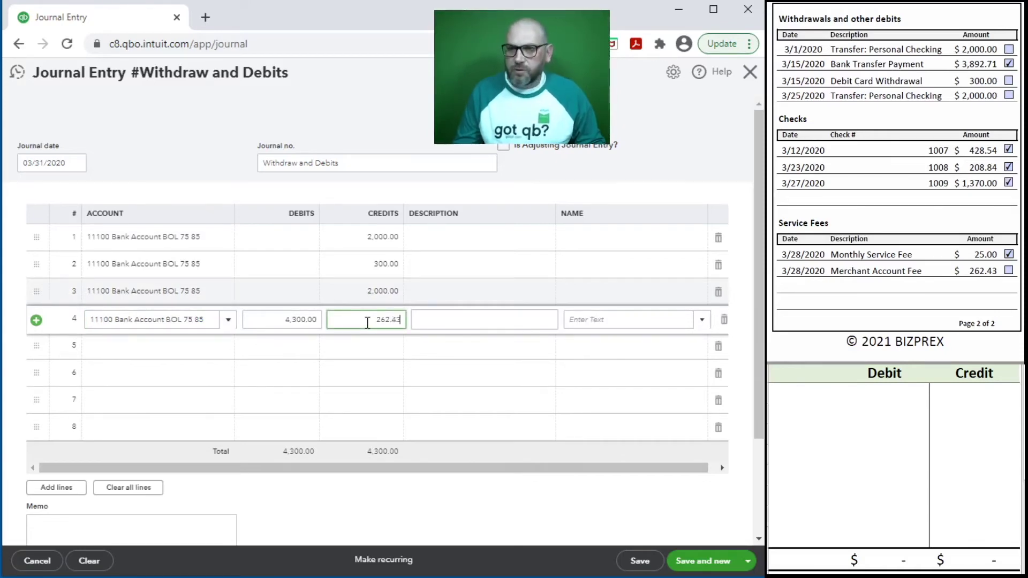
- Fill the fifth journal line with the 30700 Members Draw account and a debit of 4,300
key("Return")
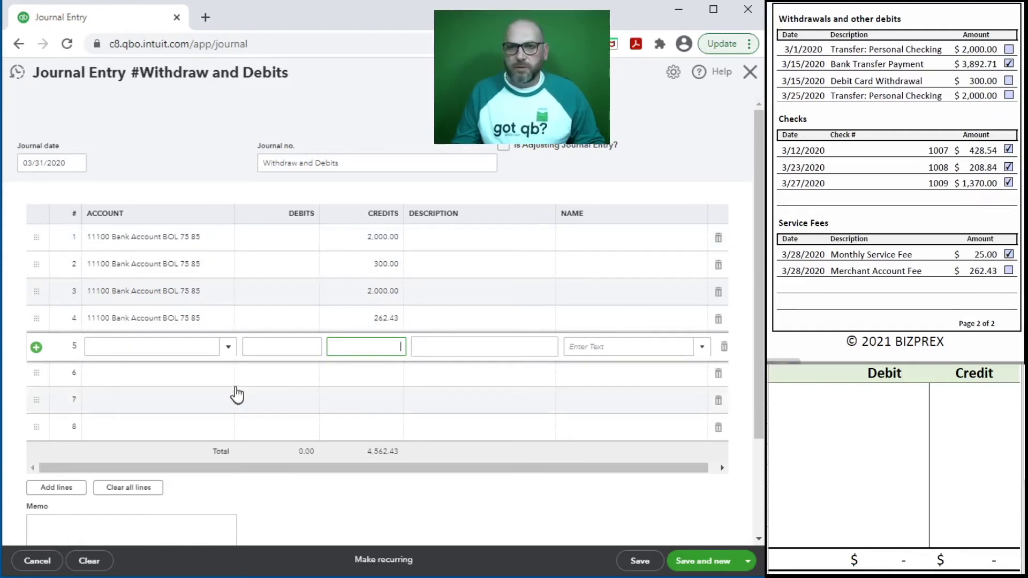
left_click(108, 347)
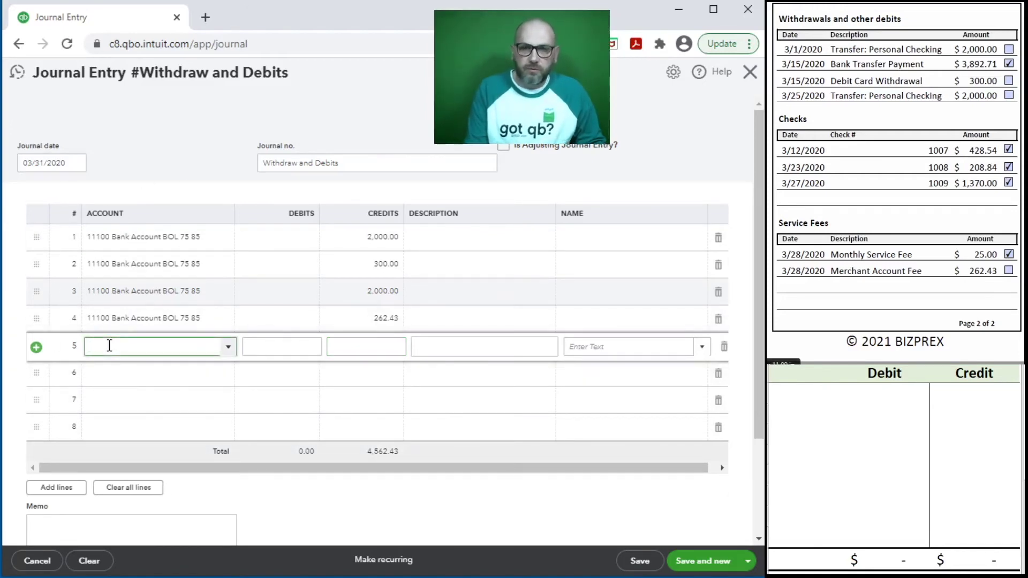
type("Dra")
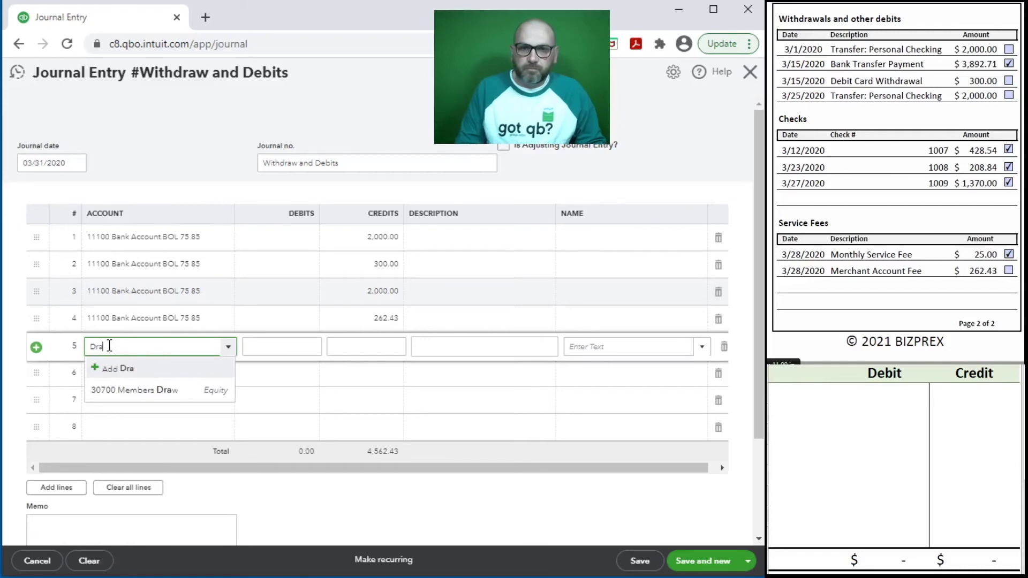
left_click(159, 391)
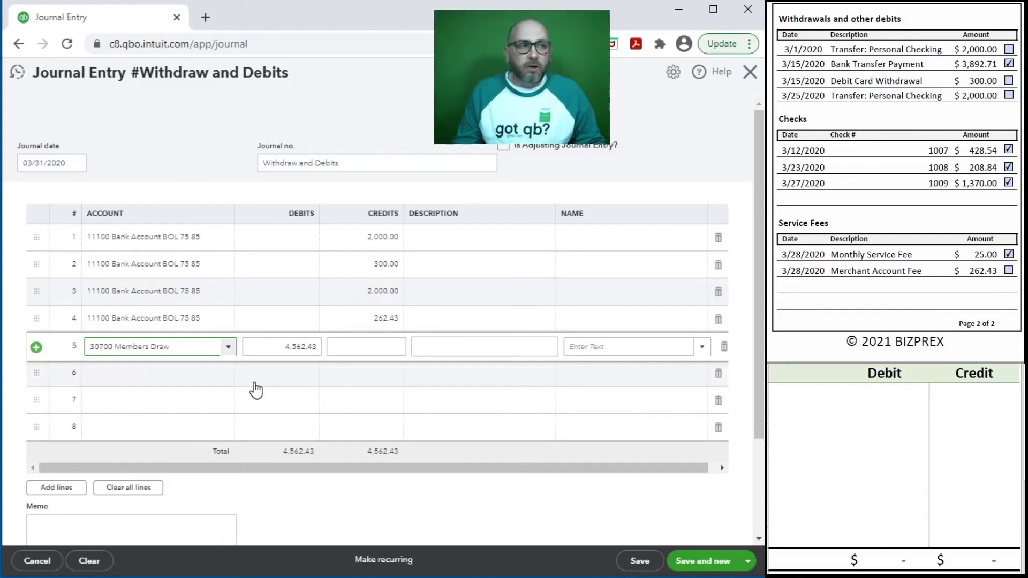
left_click(275, 343)
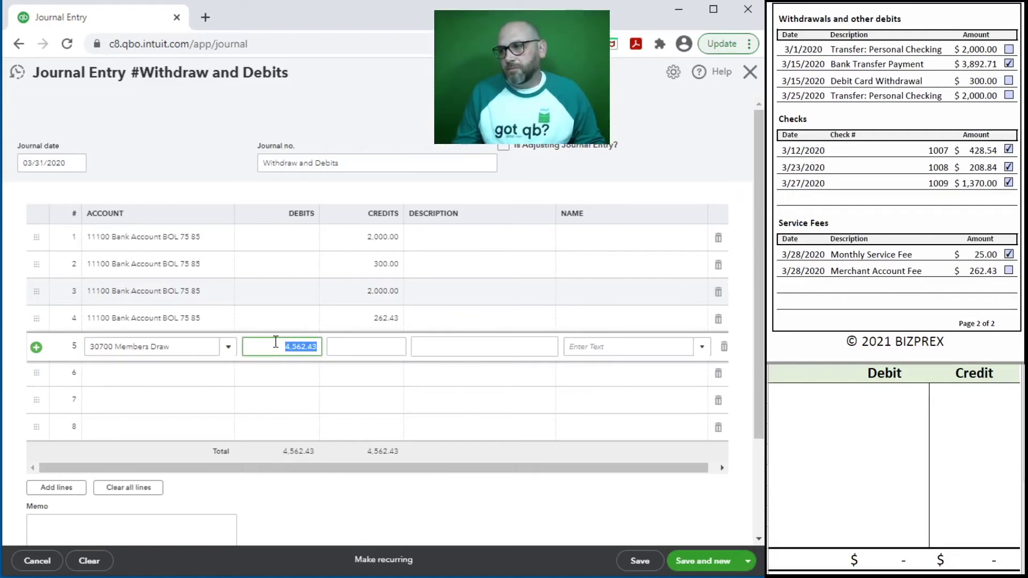
type("43")
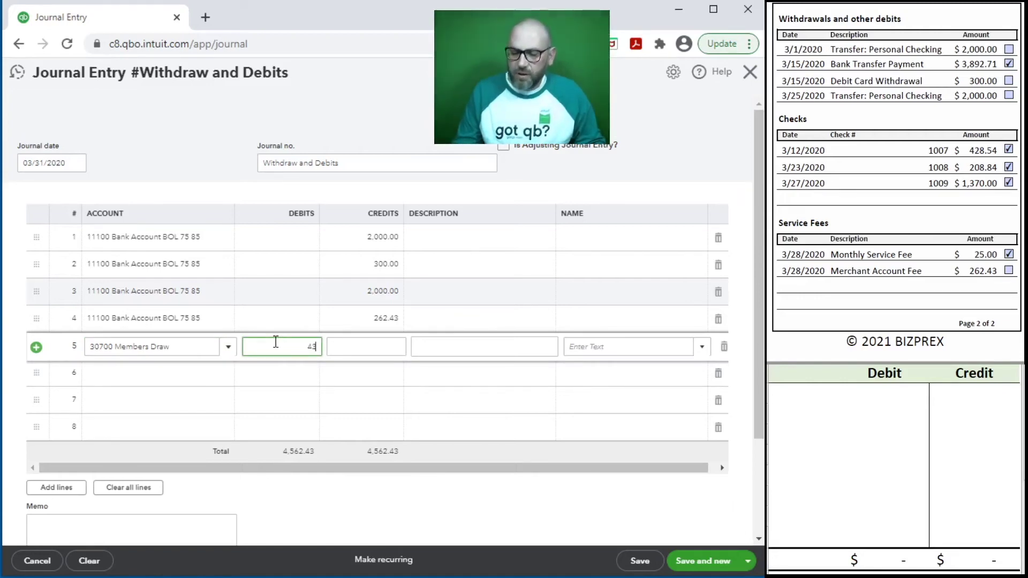
key("Tab")
key("Tab")
key("Tab")
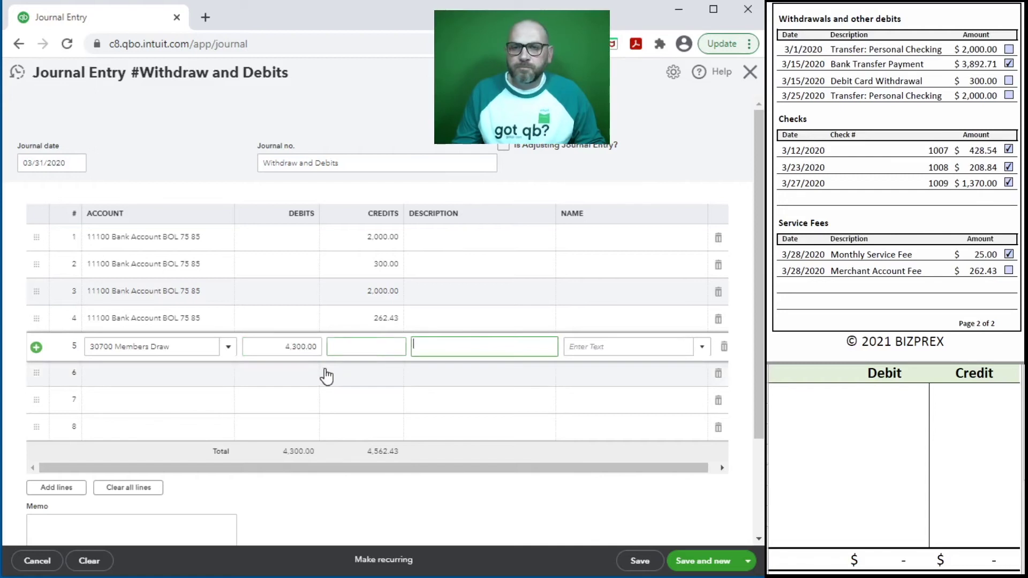
key("Tab")
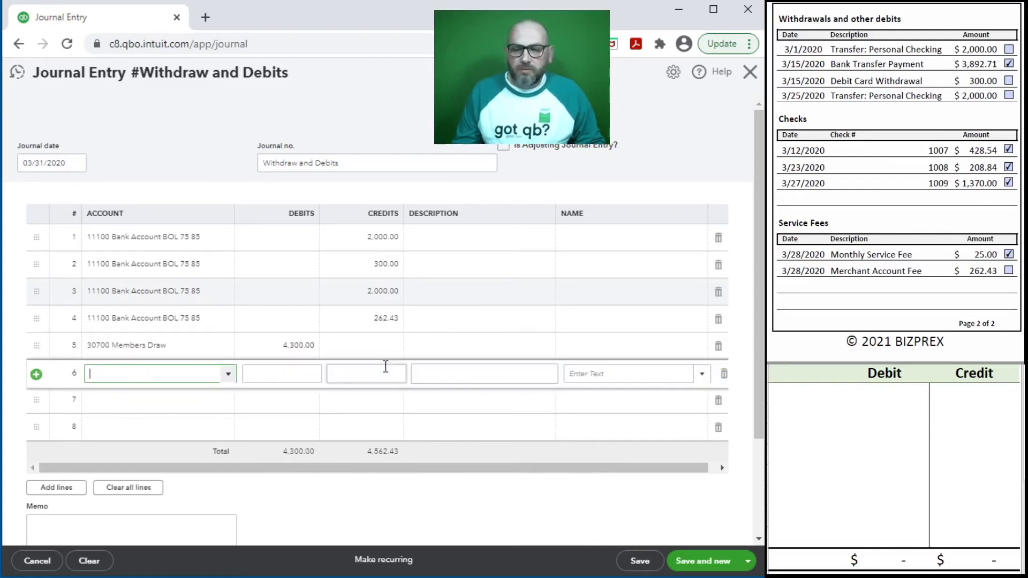
- Fill the sixth journal line with the 61500 Merchant Account Fees account, accepting the balancing debit of 262.43
type("merch")
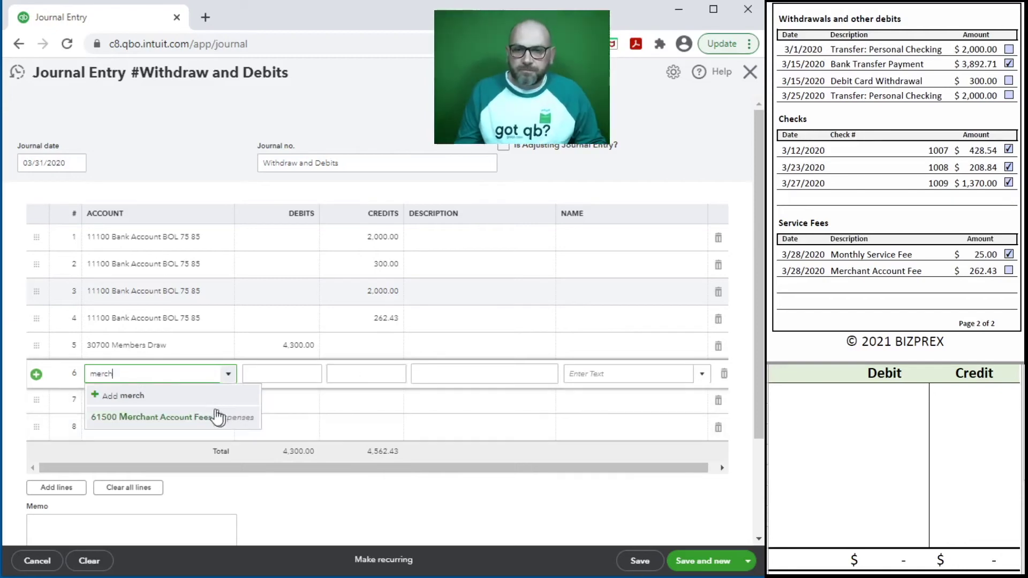
left_click(196, 419)
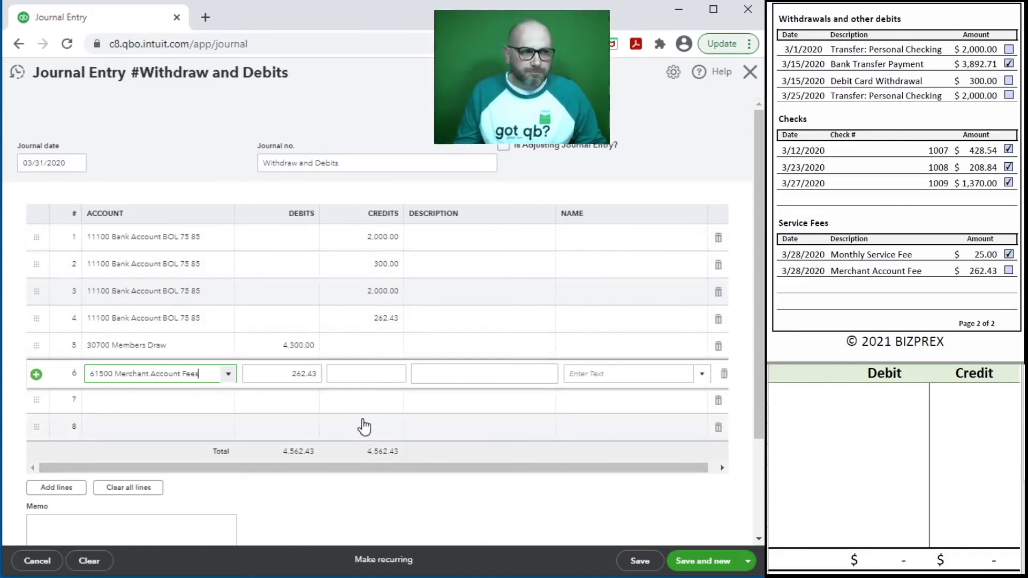
key("Tab")
key("Tab")
key("Tab")
key("Tab")
key("Tab")
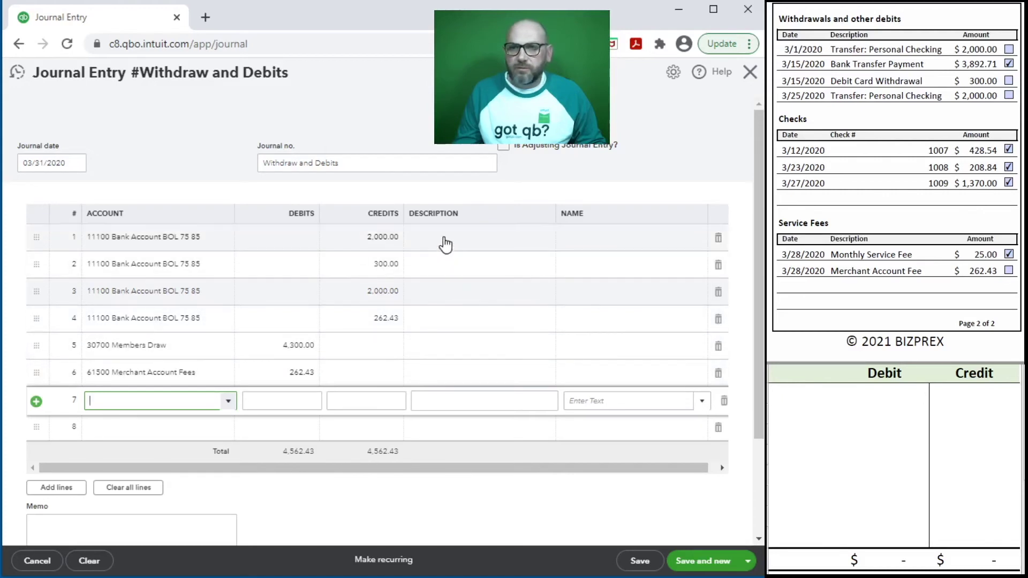
- Describe the first three bank account lines as "Draw" and the fourth as "Merchant Account Fee"
left_click(475, 245)
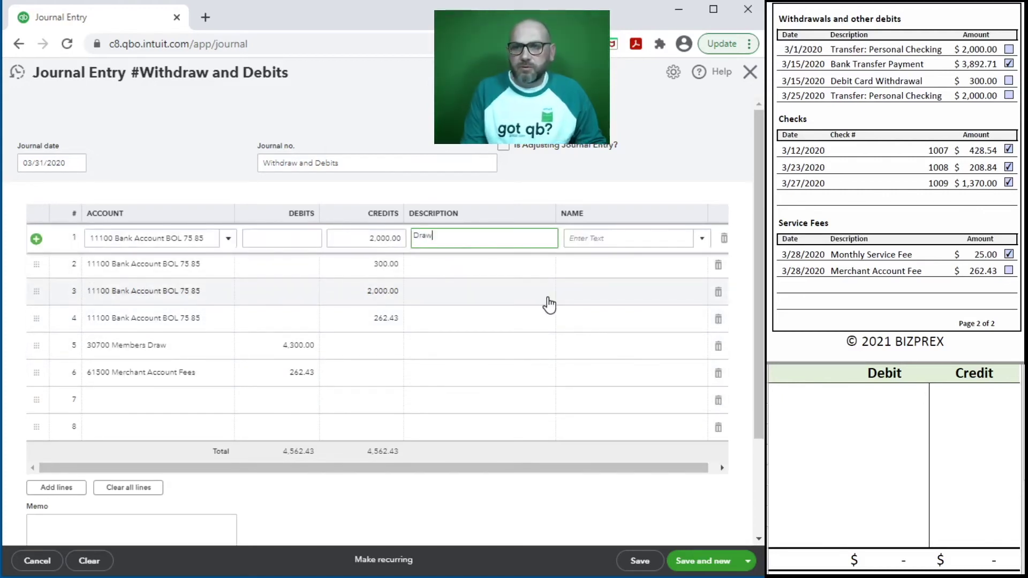
left_click(462, 266)
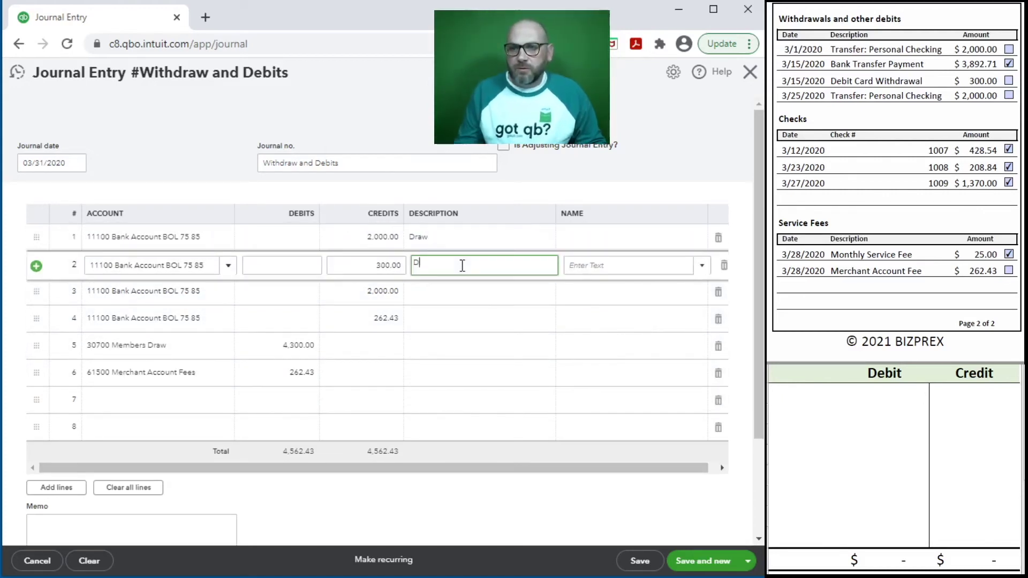
left_click(458, 286)
type("Draw")
left_click(458, 320)
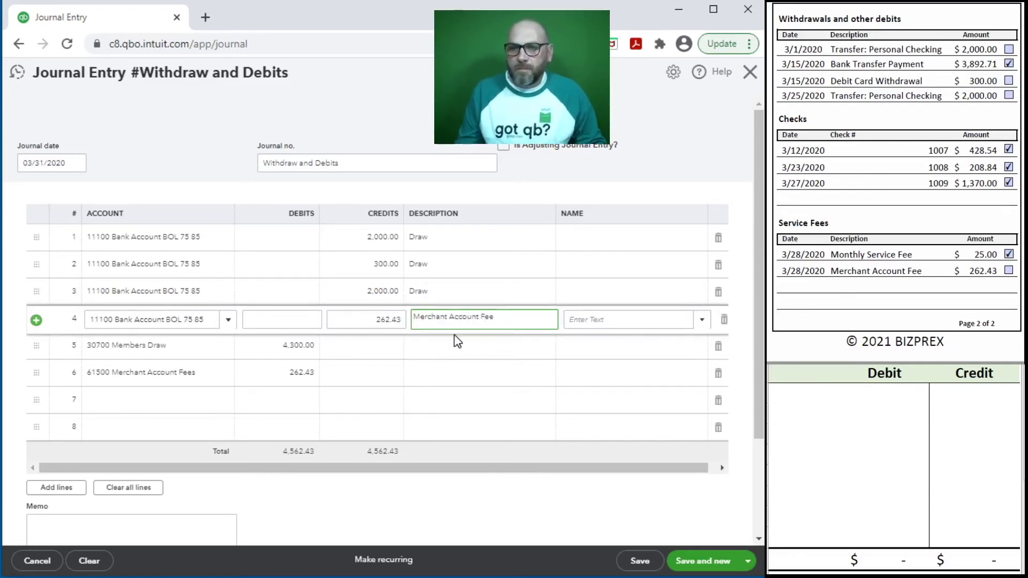
- Describe the Members Draw line as "Draw" and the Merchant Account Fees line as "Merchant Account Fee"
left_click(456, 345)
type("Draw")
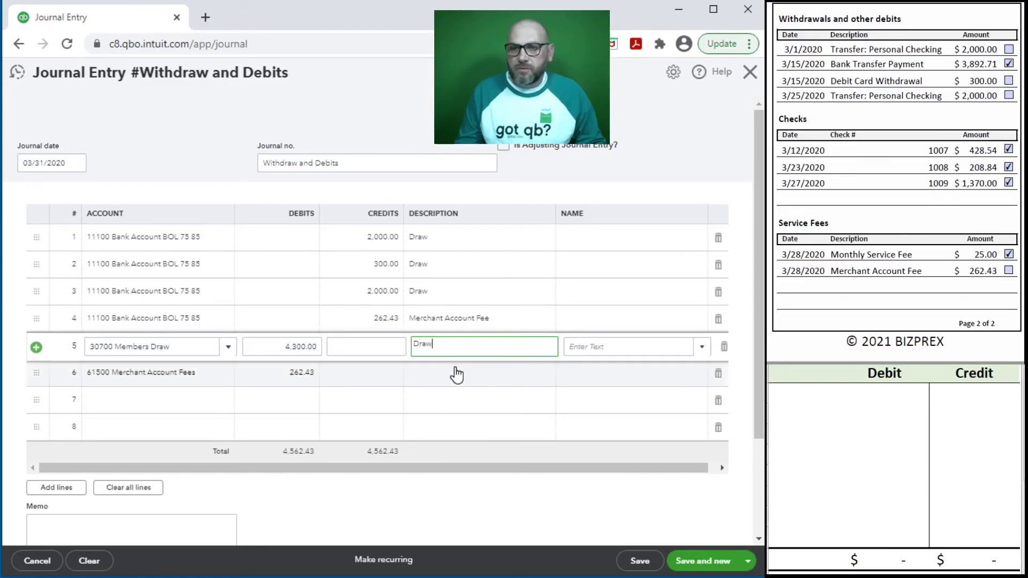
left_click(457, 374)
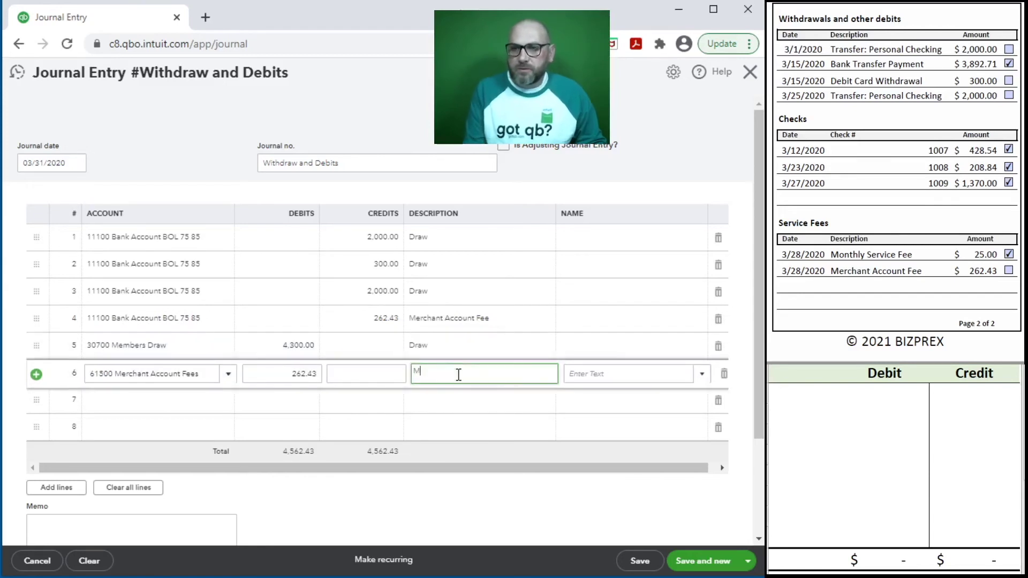
type("Merchant Account Fee")
key("Tab")
key("Tab")
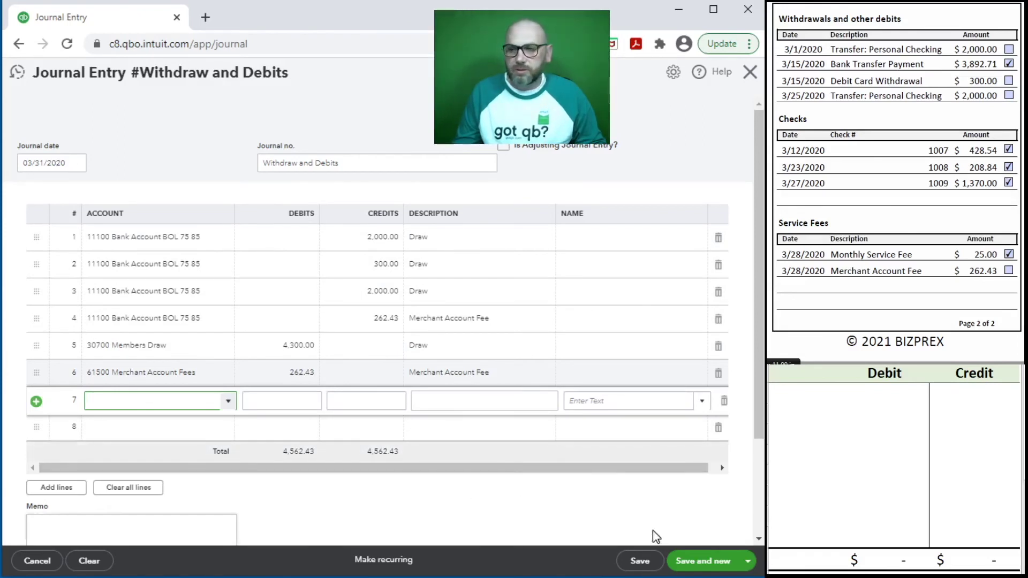
- Save the Withdraw and Debits journal entry and return to the bank account reconciliation
left_click(692, 562)
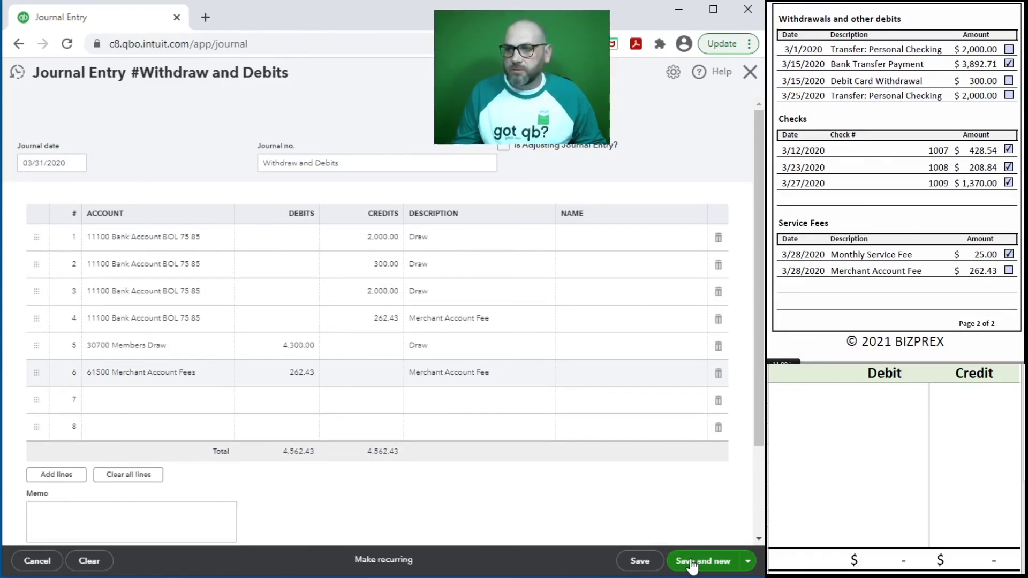
left_click(750, 74)
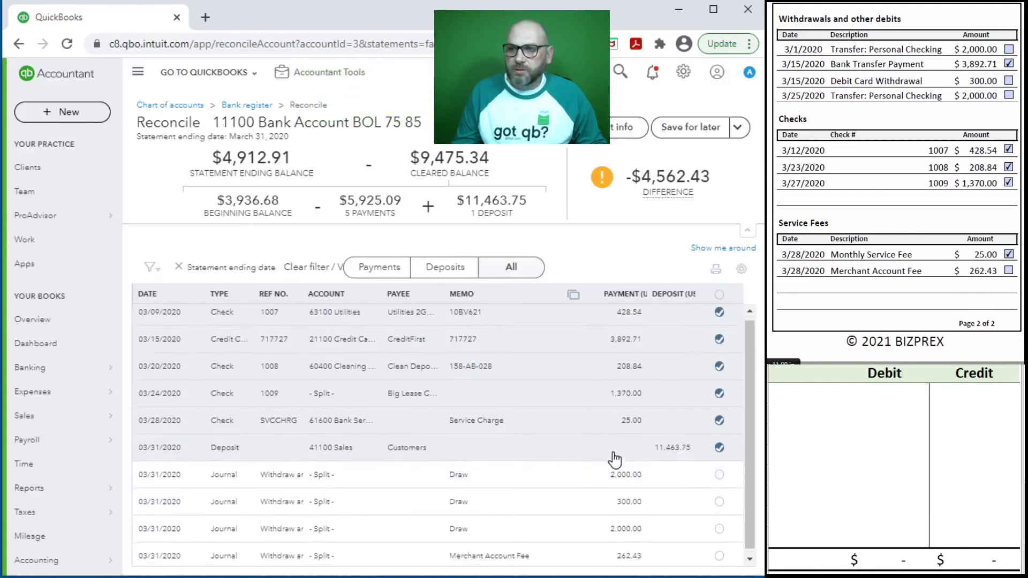
- Mark the merchant fee and the three draw journal payments as cleared, checking off each matching item on the bank statement
left_click(719, 551)
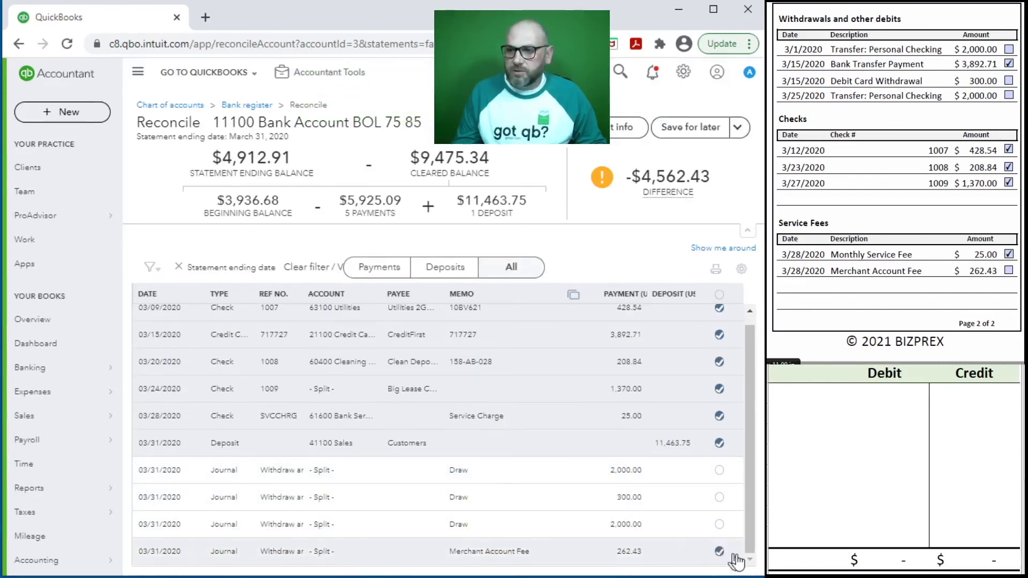
left_click(1010, 271)
left_click(719, 524)
left_click(1009, 95)
left_click(719, 497)
left_click(1009, 80)
left_click(719, 470)
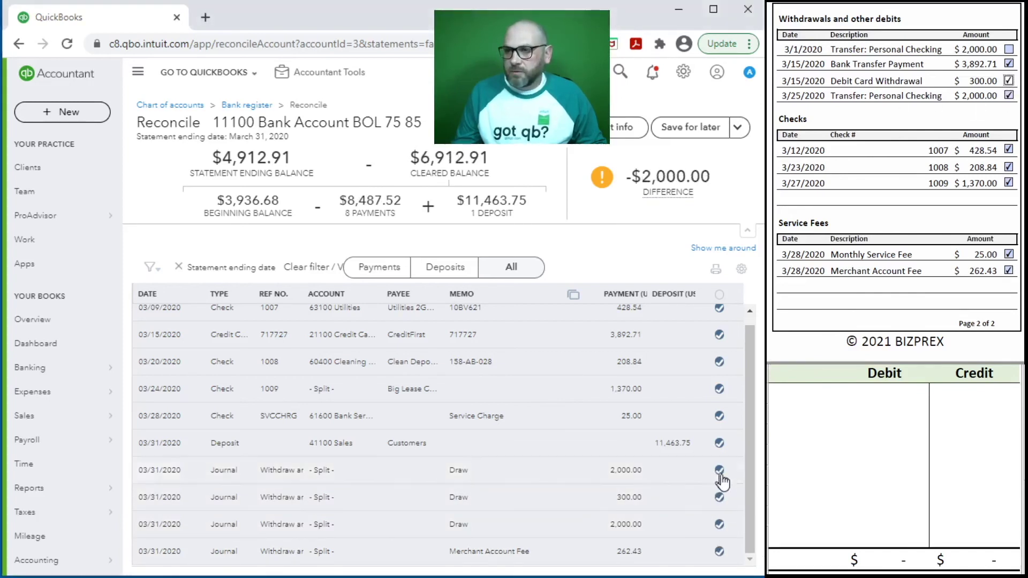
left_click(1009, 50)
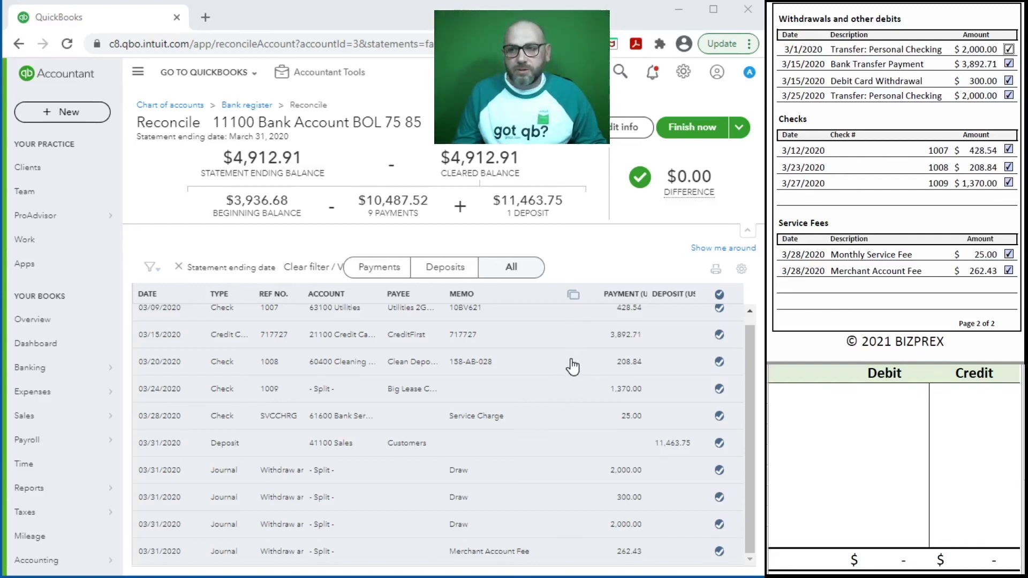
- Finish the March 2020 reconciliation and open its reconciliation report
scroll(572, 363, "up", 1)
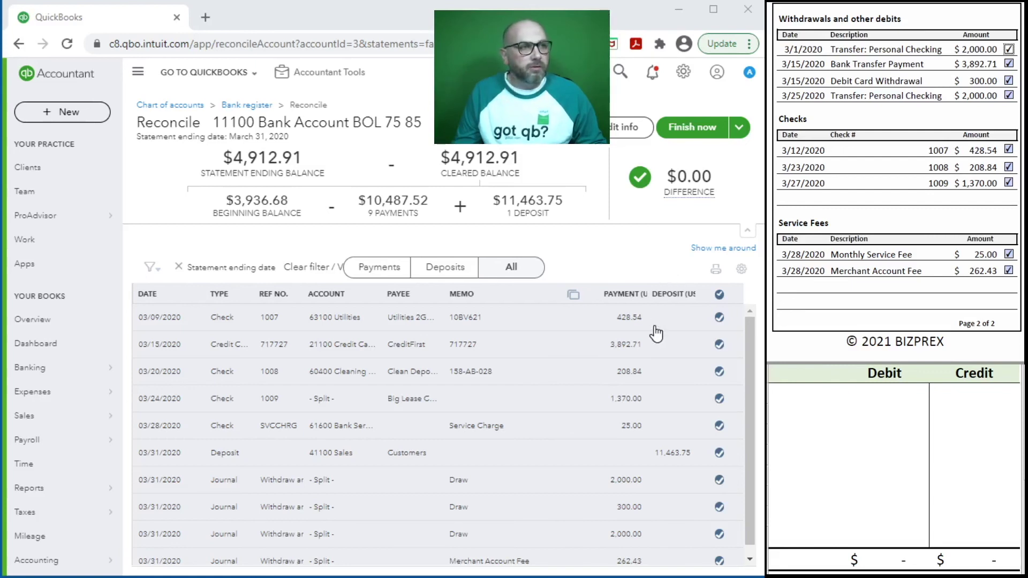
left_click(684, 129)
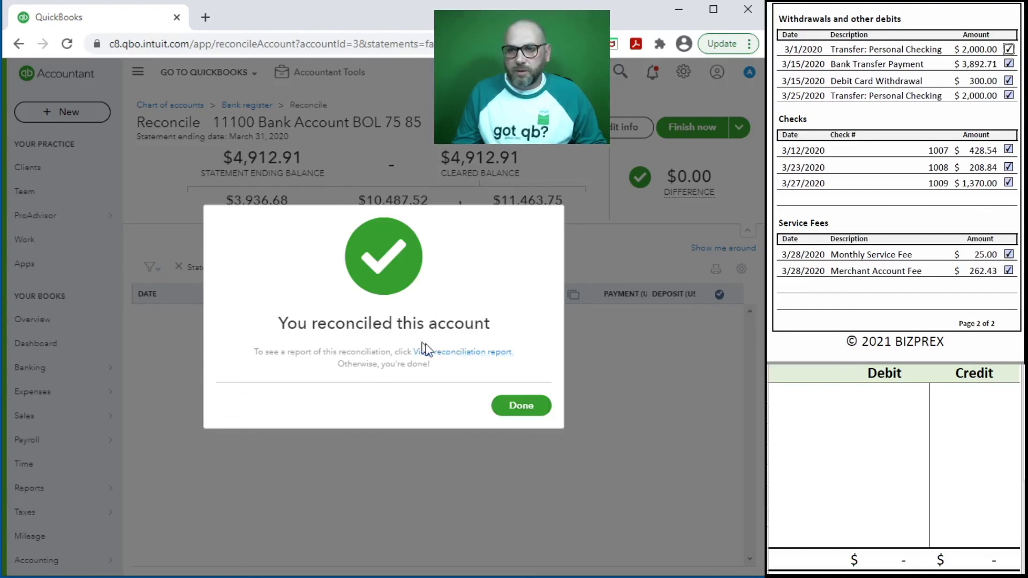
left_click(476, 353)
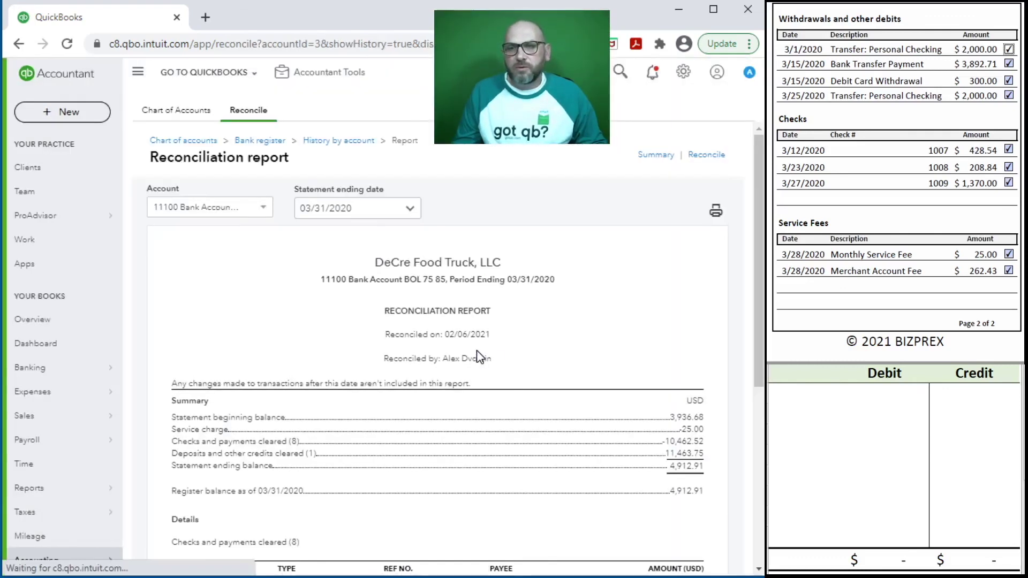
- Compare the reconciliation report's summary, cleared payments and deposits with the balances and transactions on the bank statement
scroll(898, 183, "up", 10)
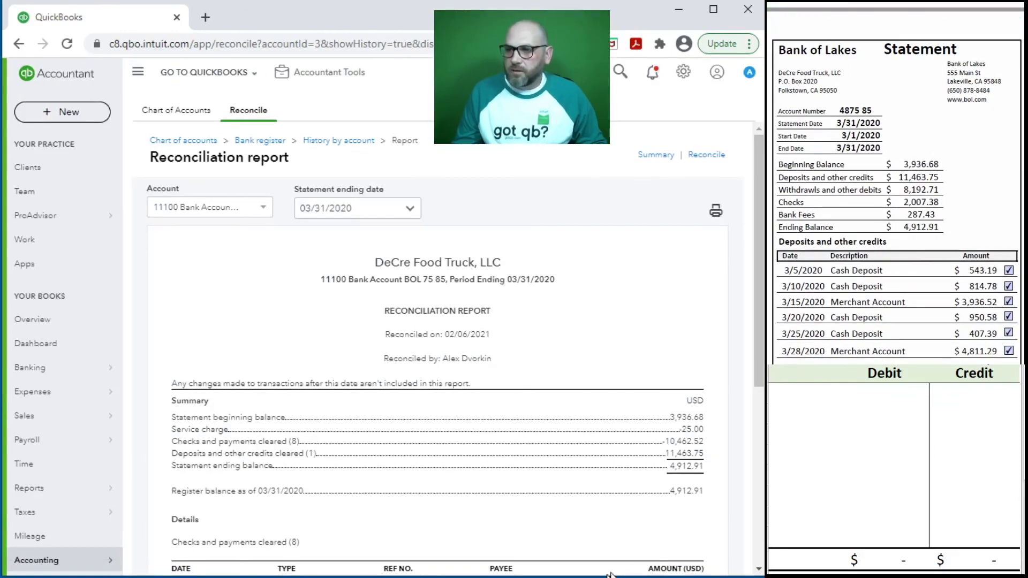
scroll(379, 453, "down", 5)
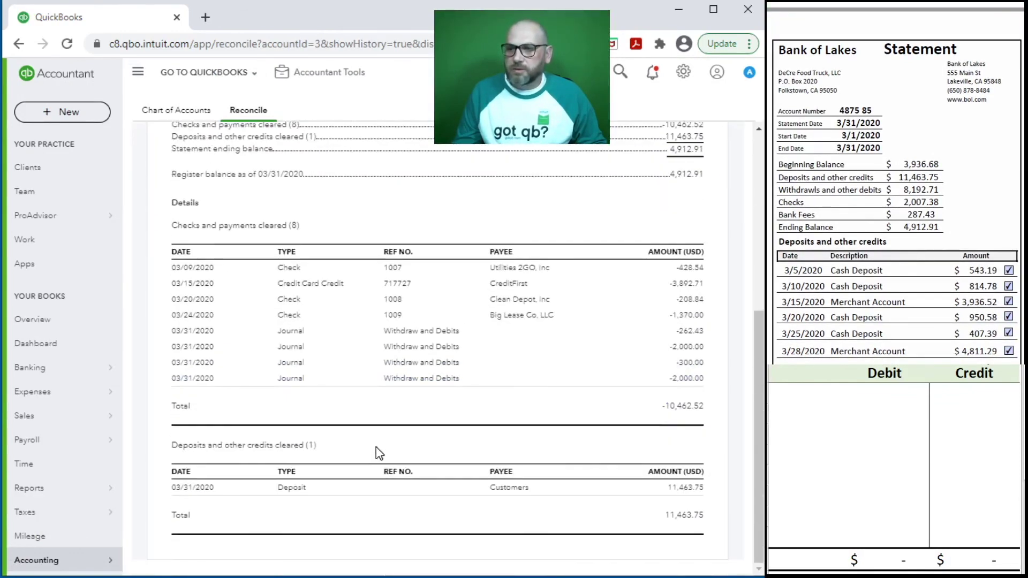
scroll(902, 222, "down", 3)
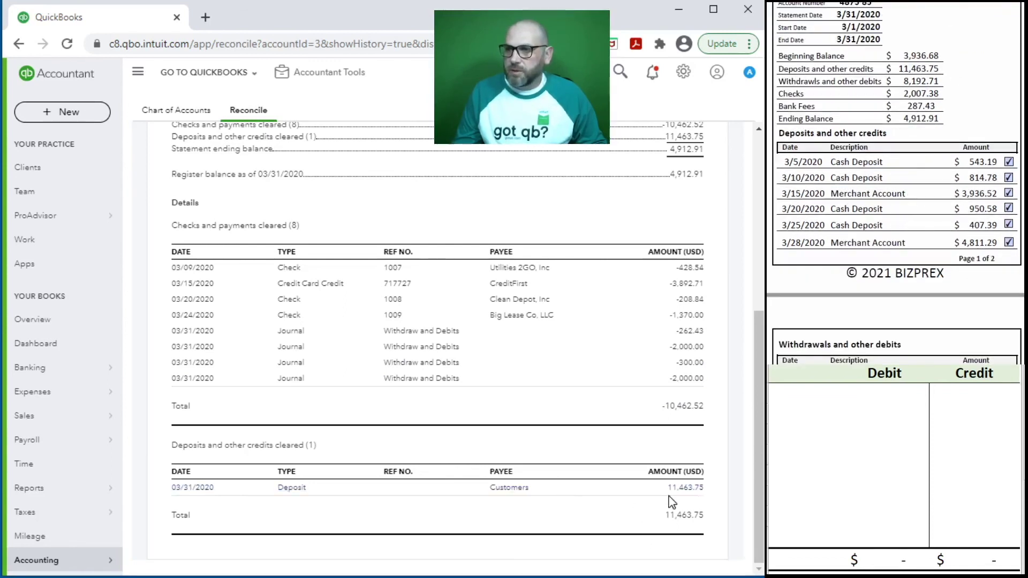
scroll(952, 156, "down", 5)
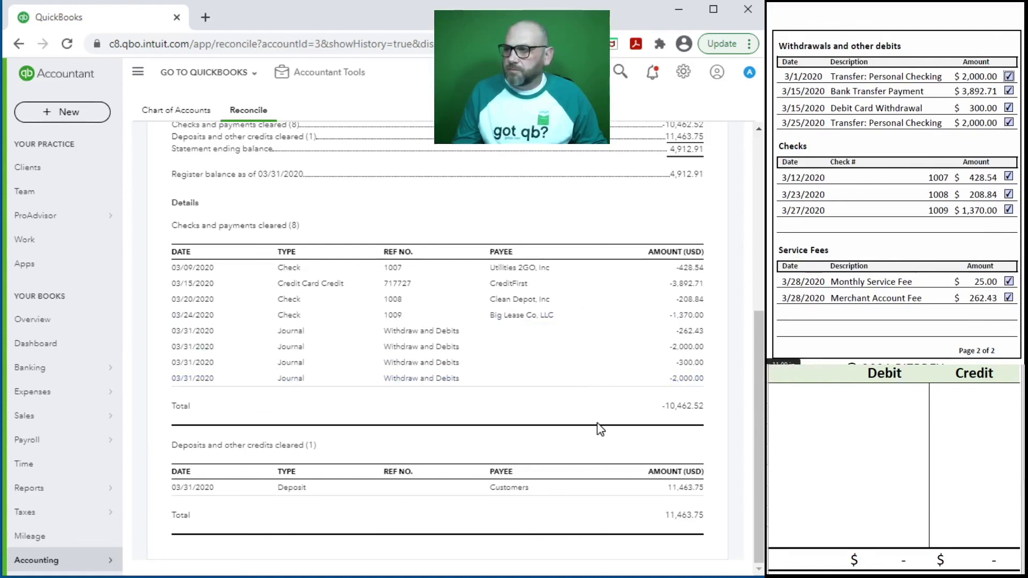
scroll(598, 372, "up", 5)
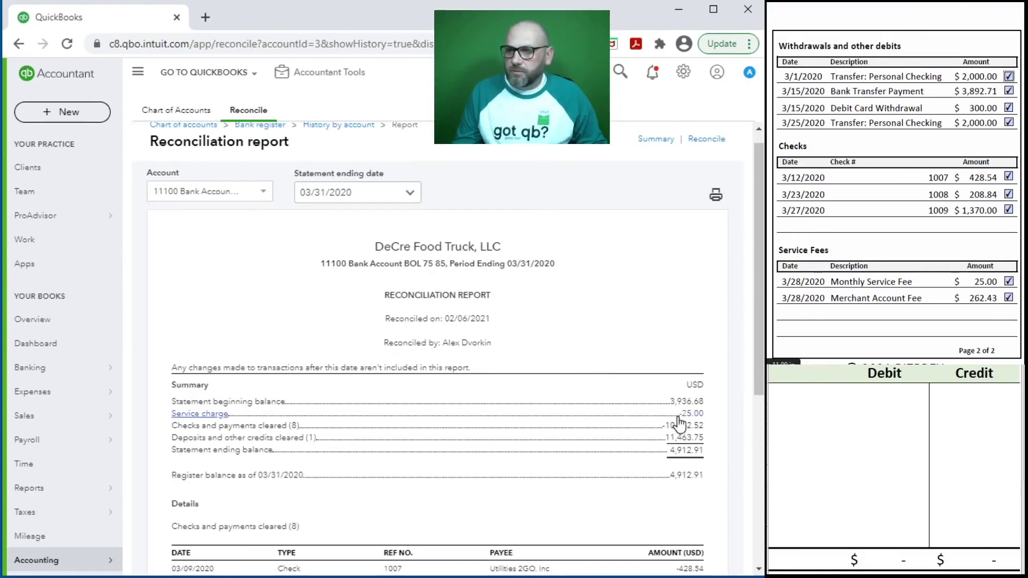
scroll(514, 410, "down", 5)
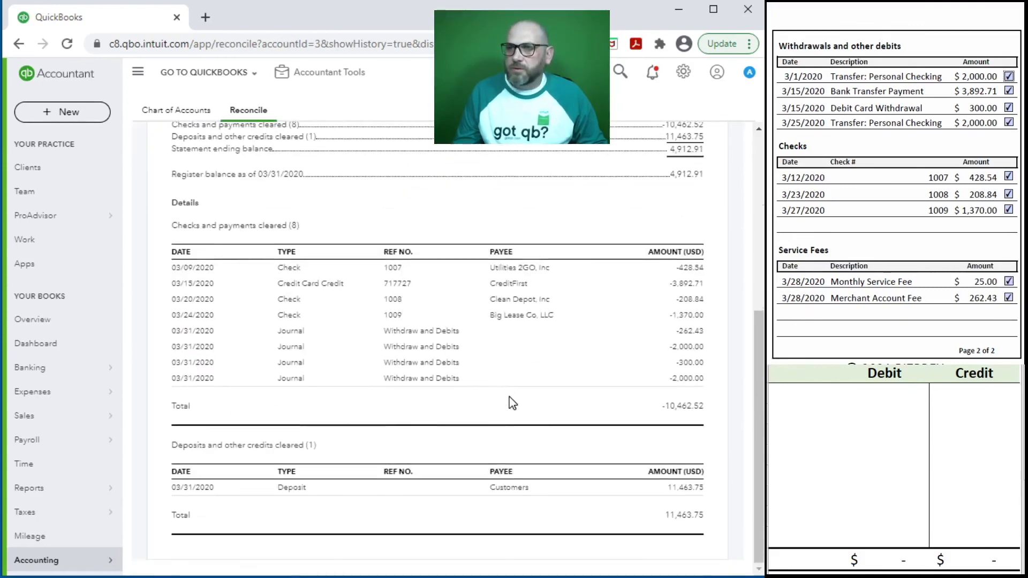
scroll(510, 401, "up", 6)
- Open the company dashboard with its bank account balances and go to the end of the statement document
left_click(69, 345)
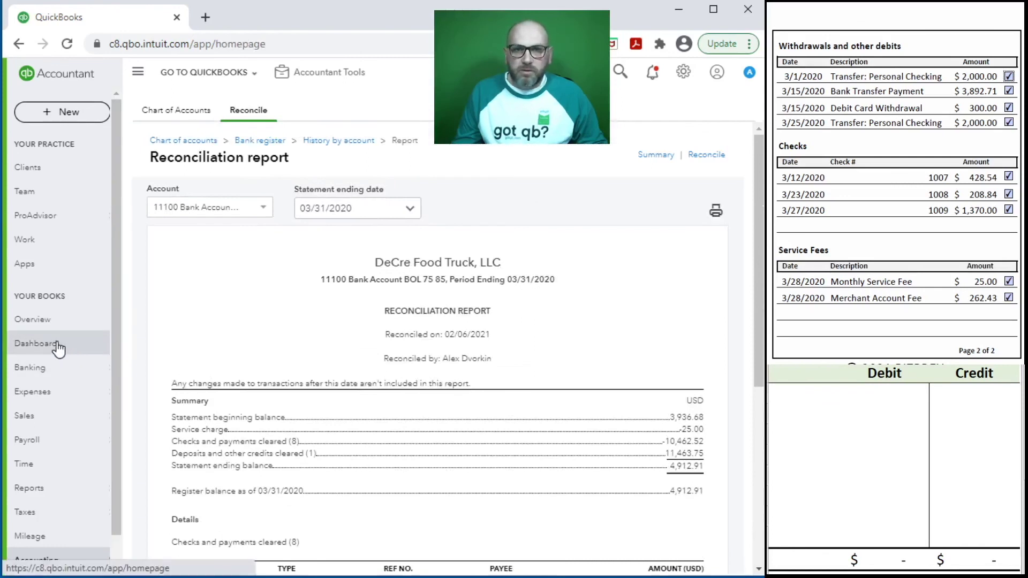
scroll(874, 169, "down", 3)
scroll(874, 169, "down", 5)
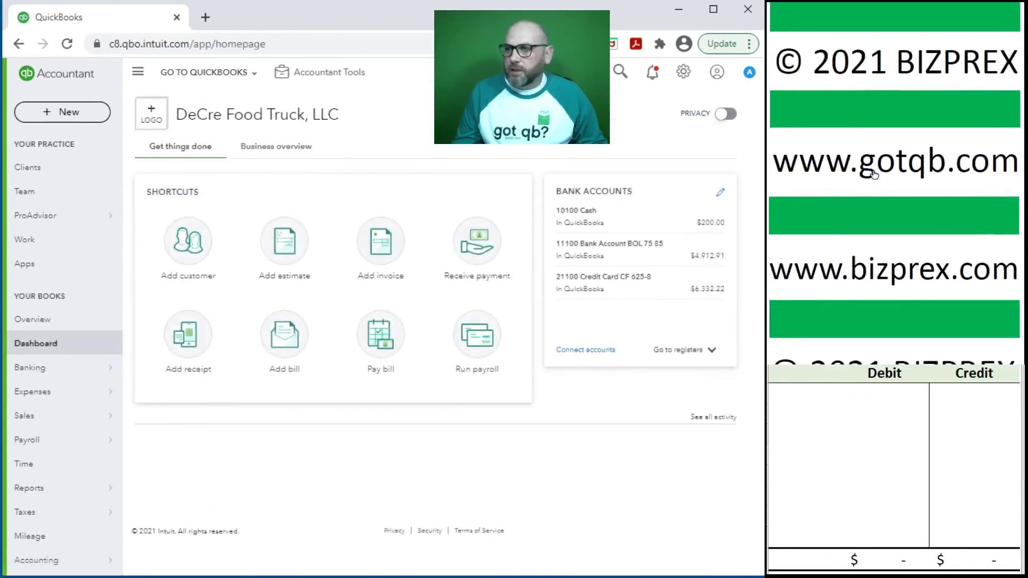